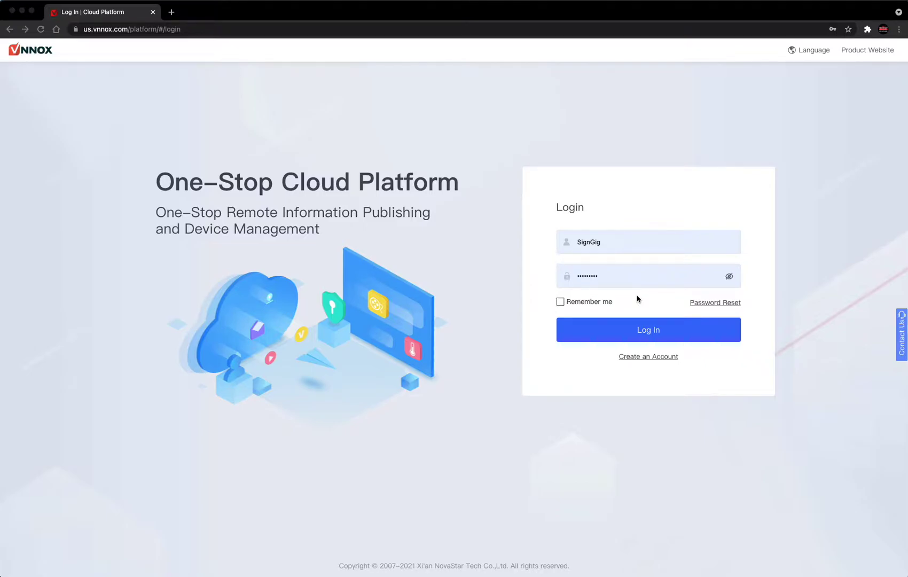
Step: Sign in with Remember me ticked and reach the Players page showing LED Sign online
{"action": "left_click", "coordinate": [560, 303]}
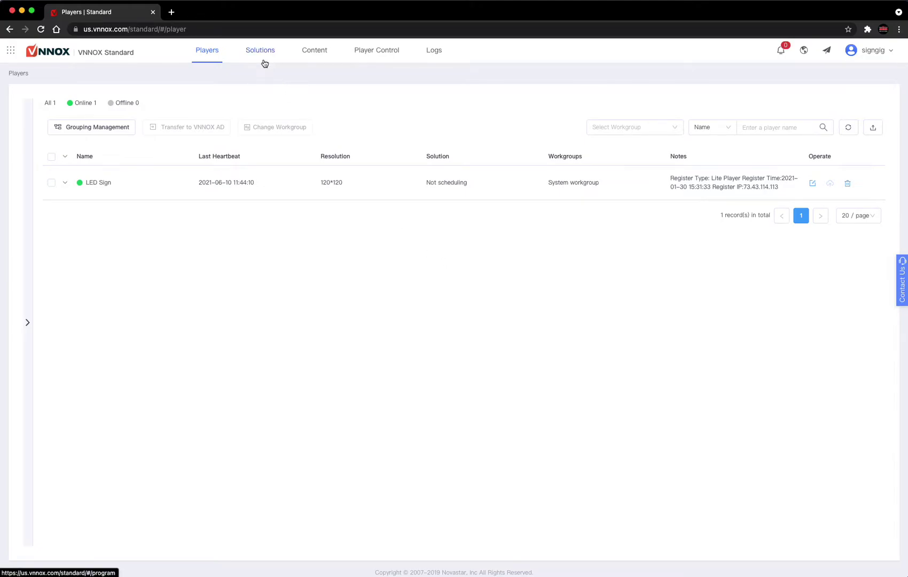
Step: Open the Content library listing the seven uploaded images and videos
{"action": "left_click", "coordinate": [316, 53]}
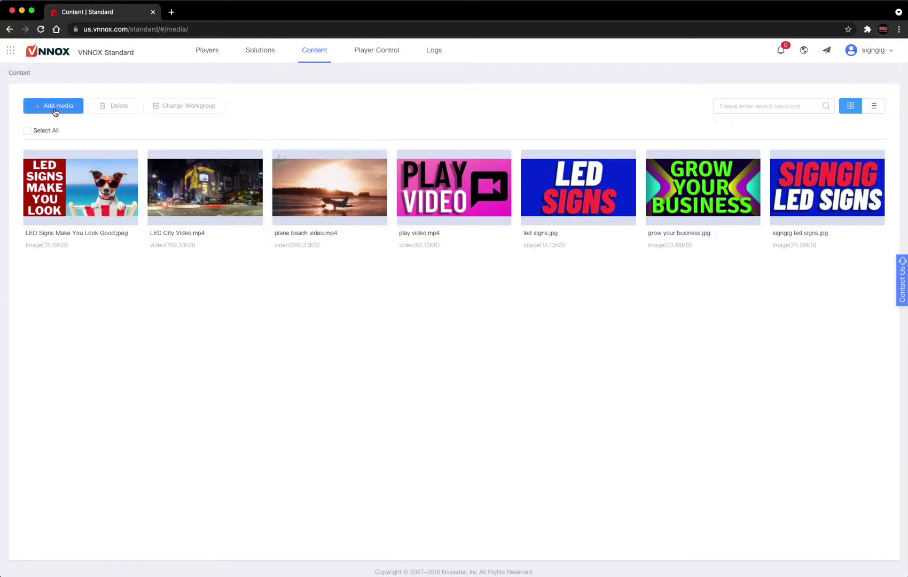
Step: Upload grow your business 2.jpg from the computer into the Content library
{"action": "left_click", "coordinate": [56, 109]}
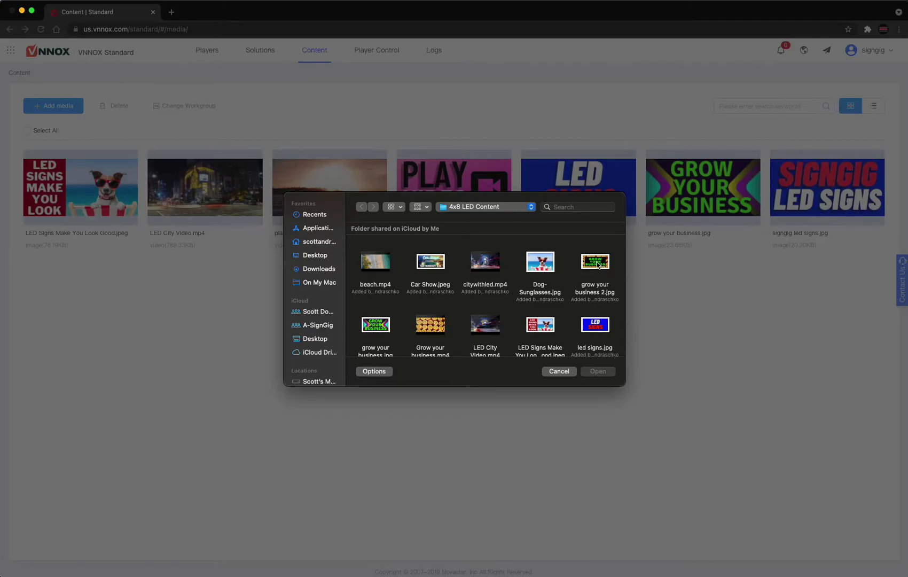
{"action": "left_click", "coordinate": [598, 265]}
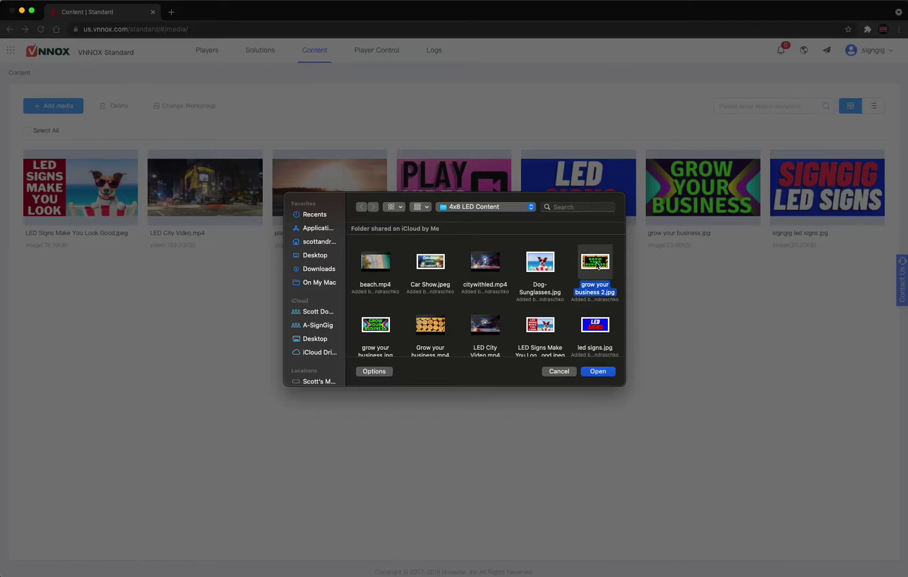
{"action": "left_click", "coordinate": [598, 372]}
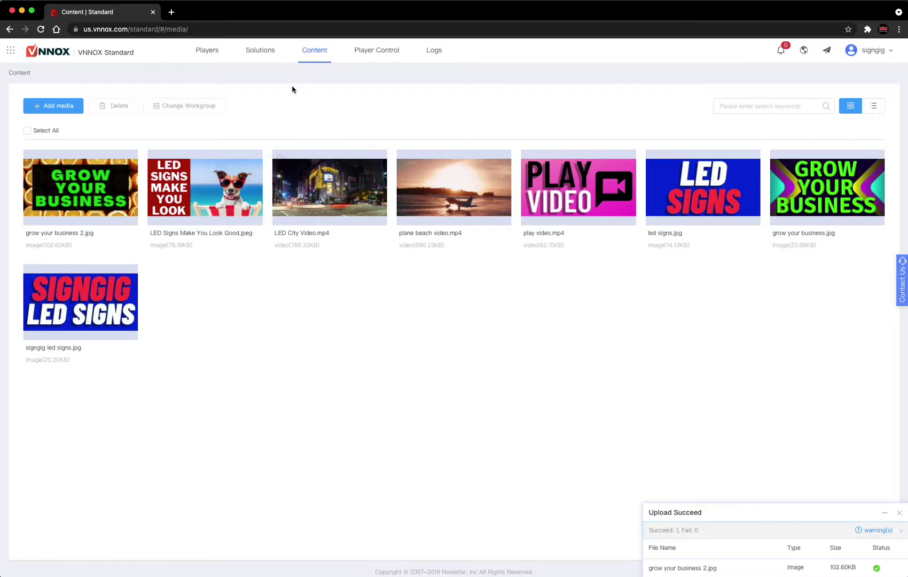
Step: Create a new solution named Test with width 256 and height 128
{"action": "left_click", "coordinate": [261, 50]}
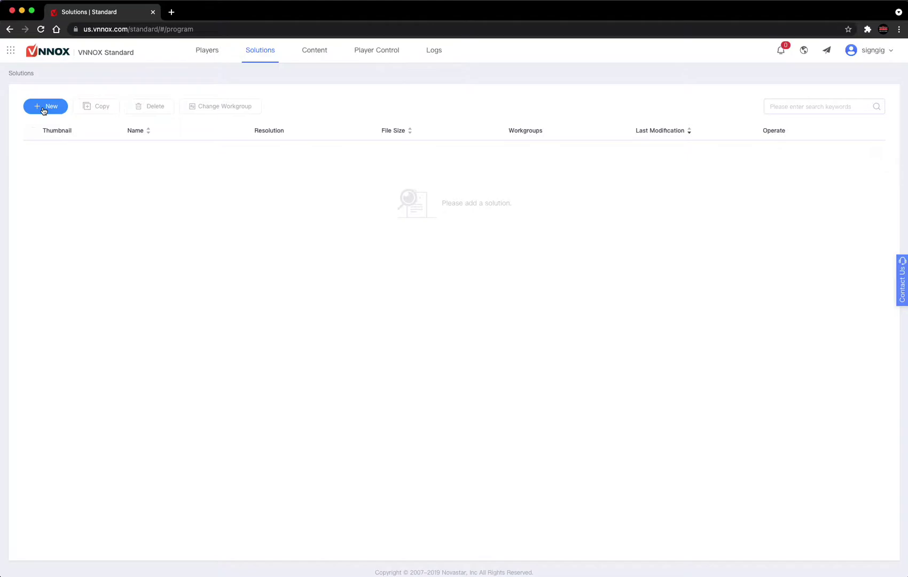
{"action": "left_click", "coordinate": [47, 108]}
{"action": "left_click_drag", "start_coordinate": [421, 146], "coordinate": [252, 143]}
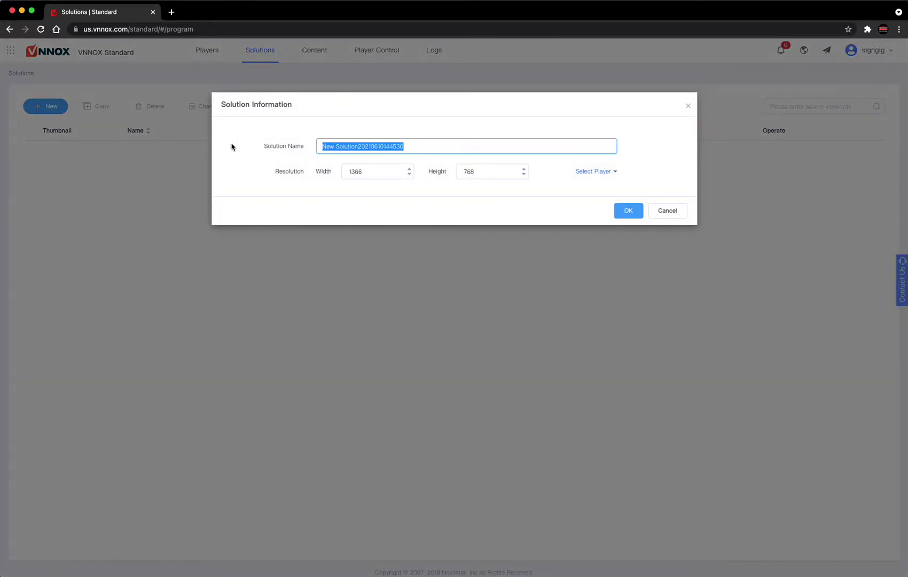
{"action": "type", "text": "TES"}
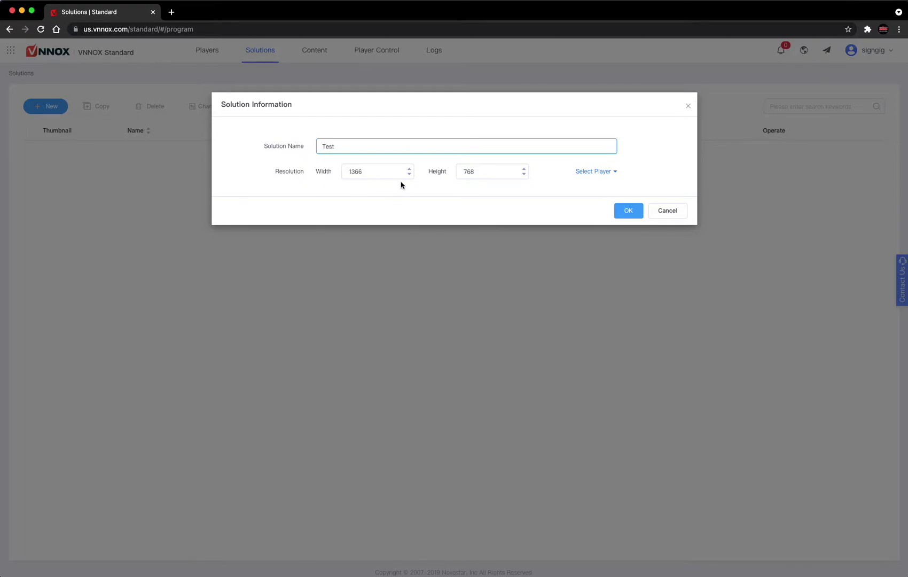
{"action": "double_click", "coordinate": [388, 171]}
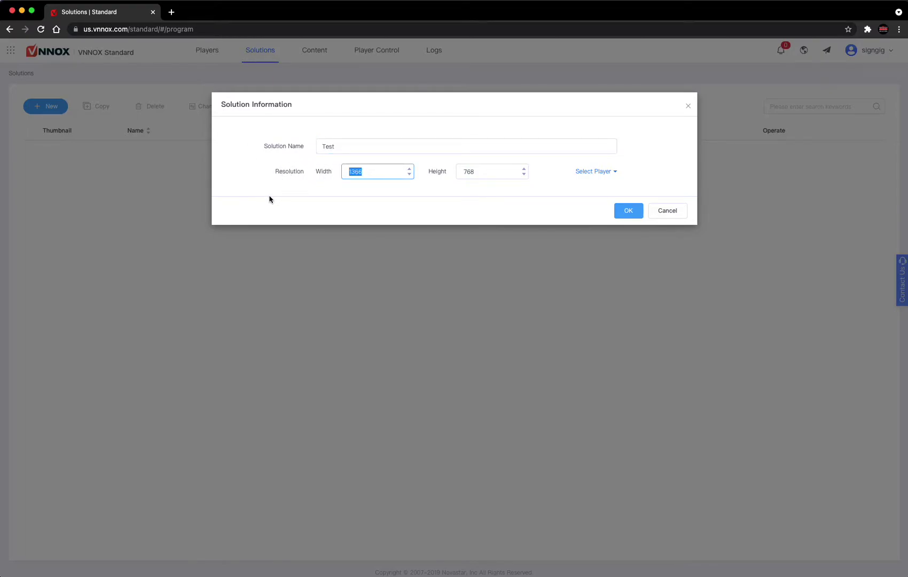
{"action": "type", "text": "2"}
{"action": "double_click", "coordinate": [474, 171]}
{"action": "type", "text": "12"}
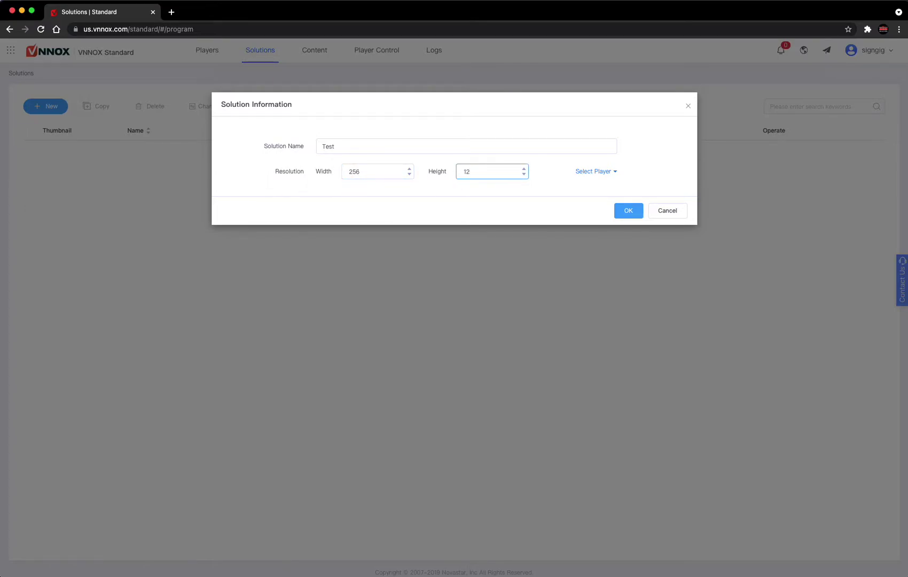
{"action": "left_click", "coordinate": [445, 206]}
Step: Confirm the new Test solution and dismiss the zoom slider in its editor
{"action": "left_click", "coordinate": [618, 210]}
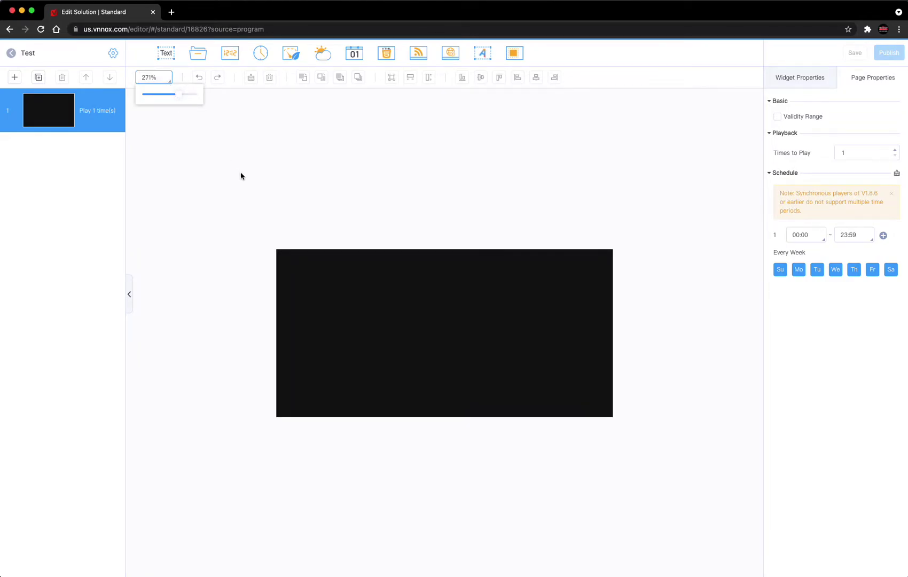
{"action": "left_click", "coordinate": [61, 185]}
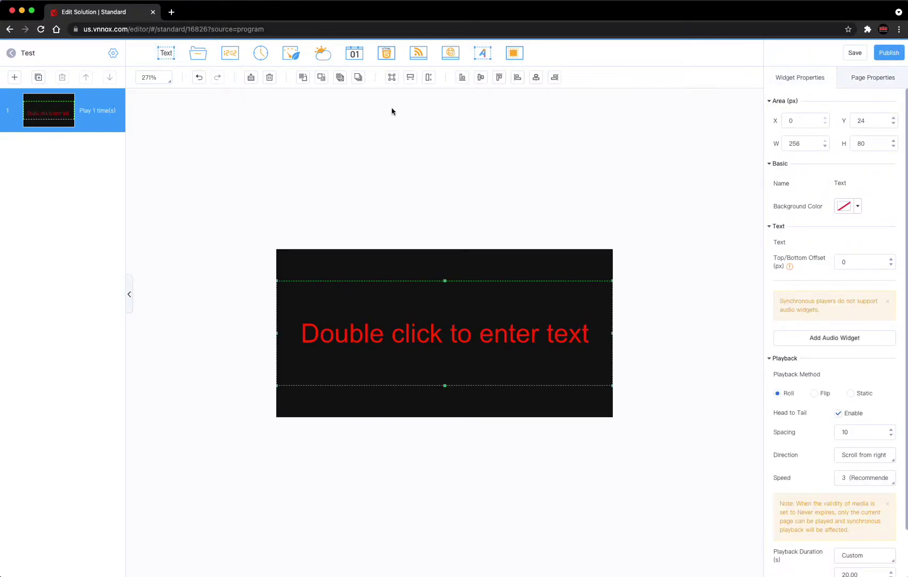
Step: Auto-fit the text widget to the full page and enter THANK YOU / FOR VISITING on two lines
{"action": "left_click", "coordinate": [392, 79]}
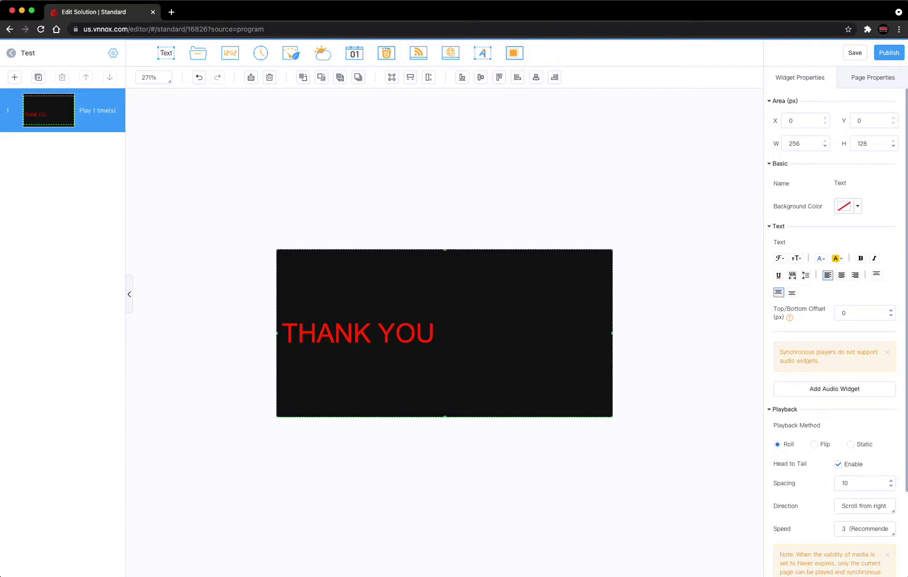
{"action": "key", "text": "Return"}
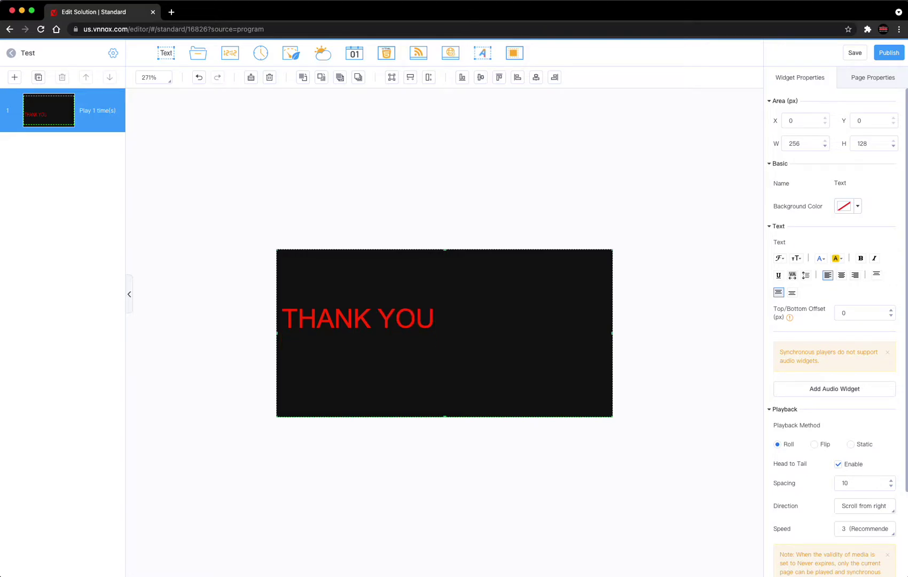
{"action": "type", "text": "FOR"}
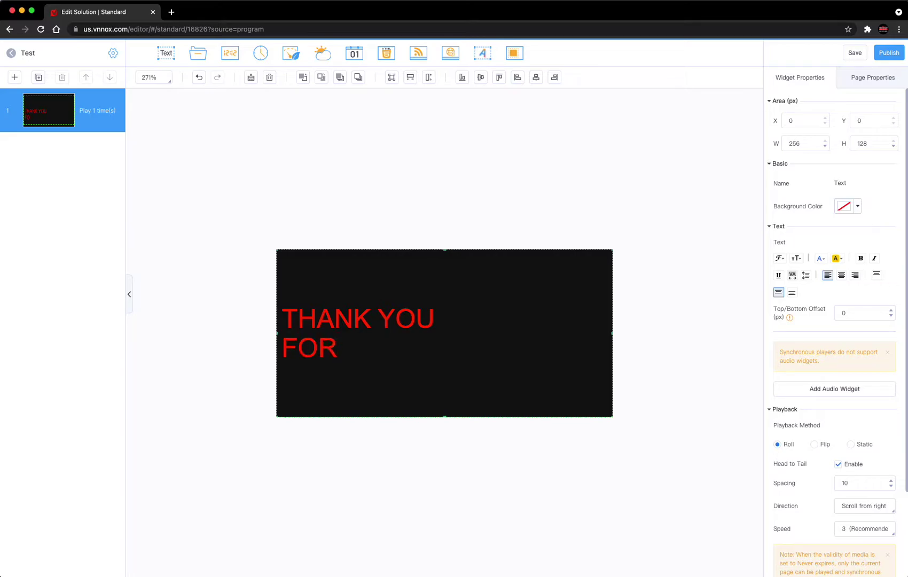
{"action": "type", "text": " VISITIN"}
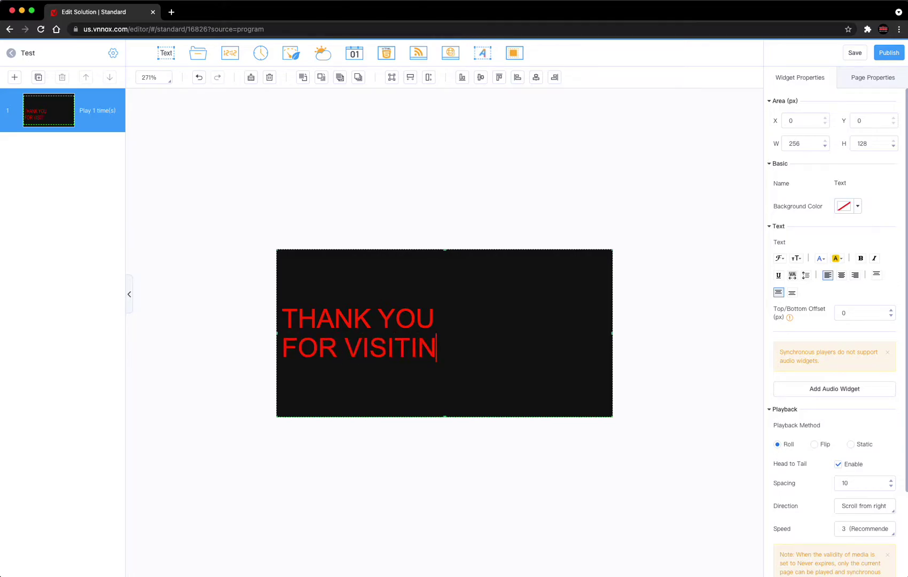
{"action": "type", "text": "G"}
{"action": "left_click", "coordinate": [461, 343]}
{"action": "left_click_drag", "start_coordinate": [461, 342], "coordinate": [265, 310]}
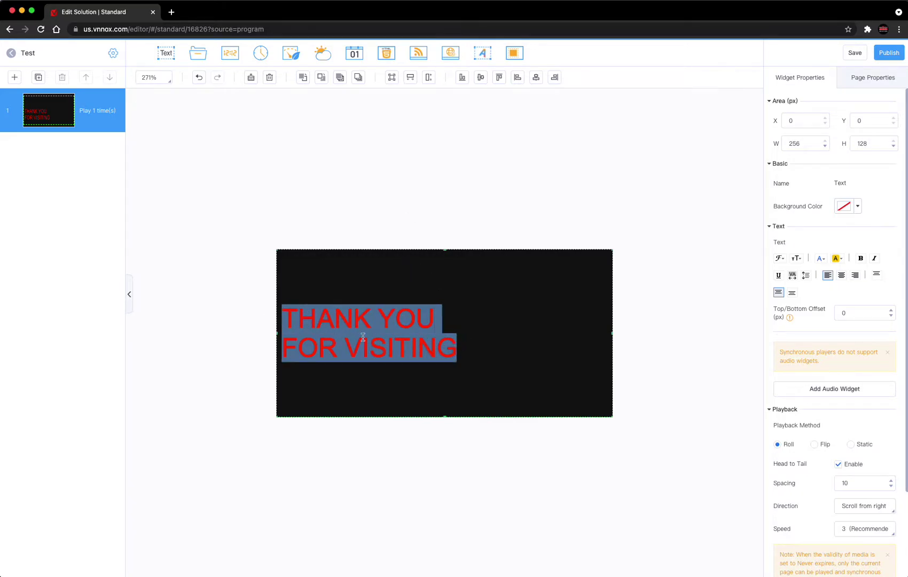
Step: Centre-align the THANK YOU FOR VISITING message
{"action": "left_click", "coordinate": [843, 276]}
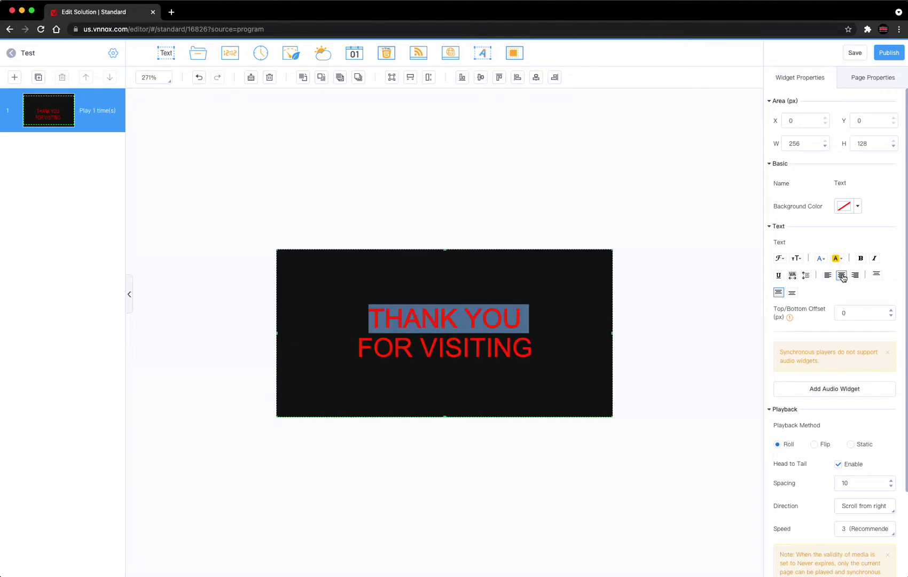
{"action": "left_click", "coordinate": [599, 354]}
{"action": "left_click", "coordinate": [489, 347]}
{"action": "left_click", "coordinate": [536, 345]}
{"action": "left_click_drag", "start_coordinate": [536, 346], "coordinate": [316, 315]}
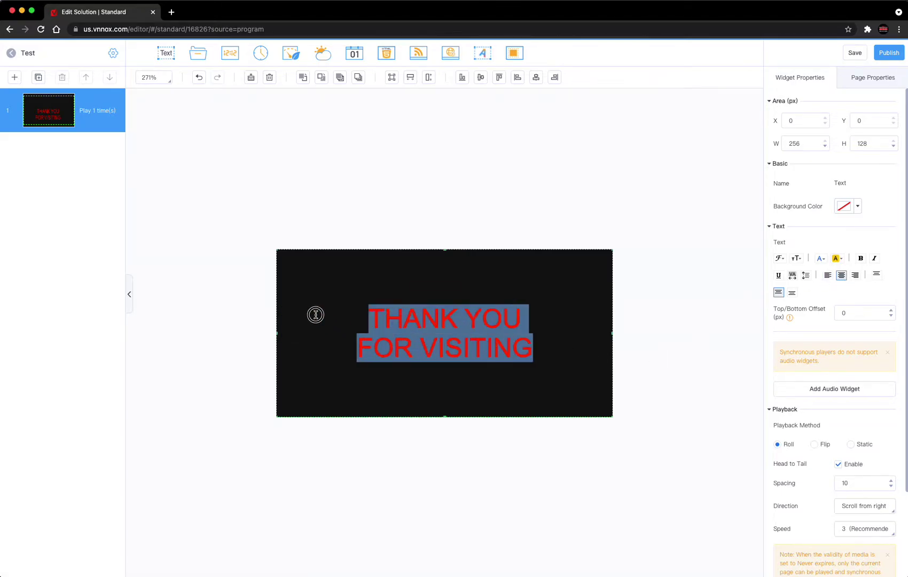
Step: Raise the message text size to 30 px
{"action": "left_click", "coordinate": [821, 260]}
{"action": "left_click", "coordinate": [803, 260]}
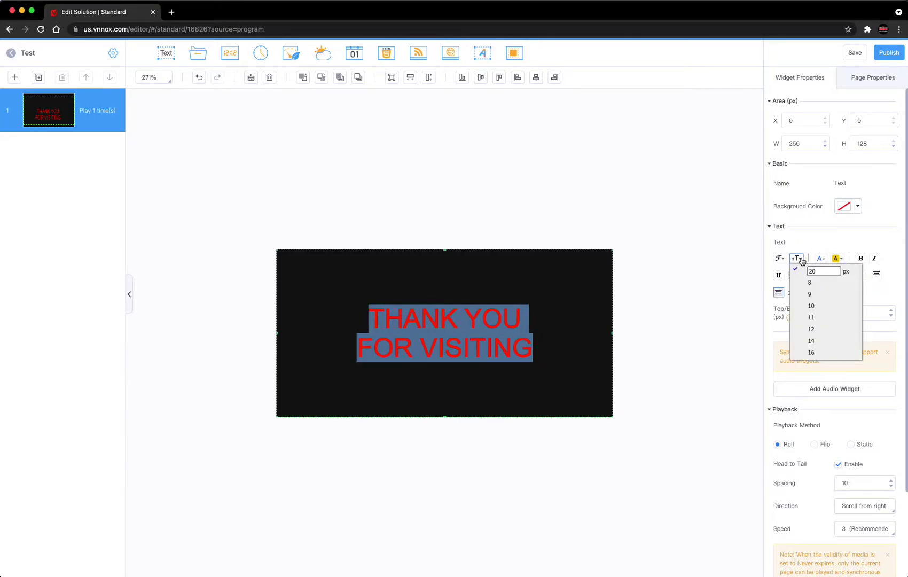
{"action": "left_click", "coordinate": [836, 269]}
{"action": "left_click", "coordinate": [836, 268]}
{"action": "left_click", "coordinate": [836, 269]}
{"action": "left_click", "coordinate": [836, 269]}
{"action": "left_click", "coordinate": [837, 269]}
{"action": "left_click", "coordinate": [837, 268]}
{"action": "left_click", "coordinate": [837, 269]}
{"action": "left_click", "coordinate": [836, 269]}
{"action": "left_click", "coordinate": [836, 269]}
{"action": "left_click", "coordinate": [836, 268]}
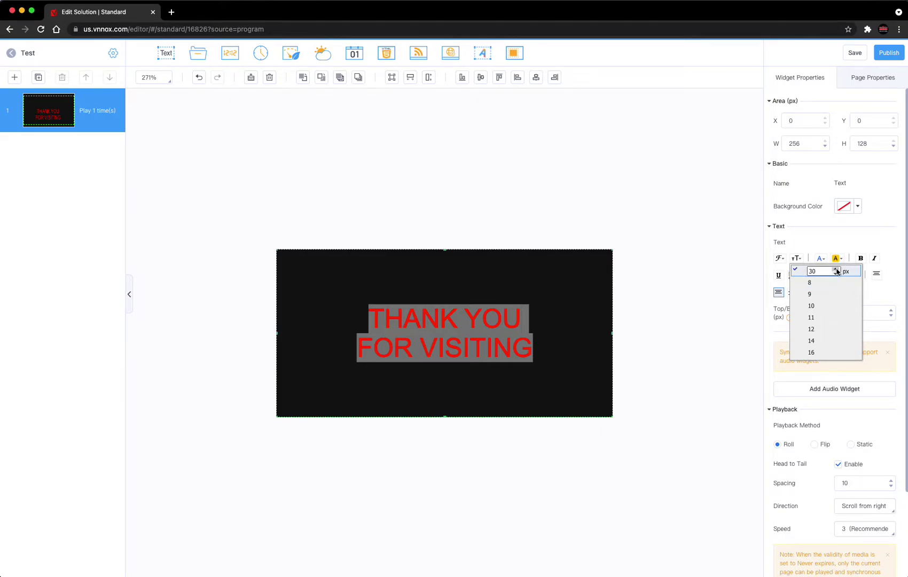
{"action": "left_click", "coordinate": [696, 295]}
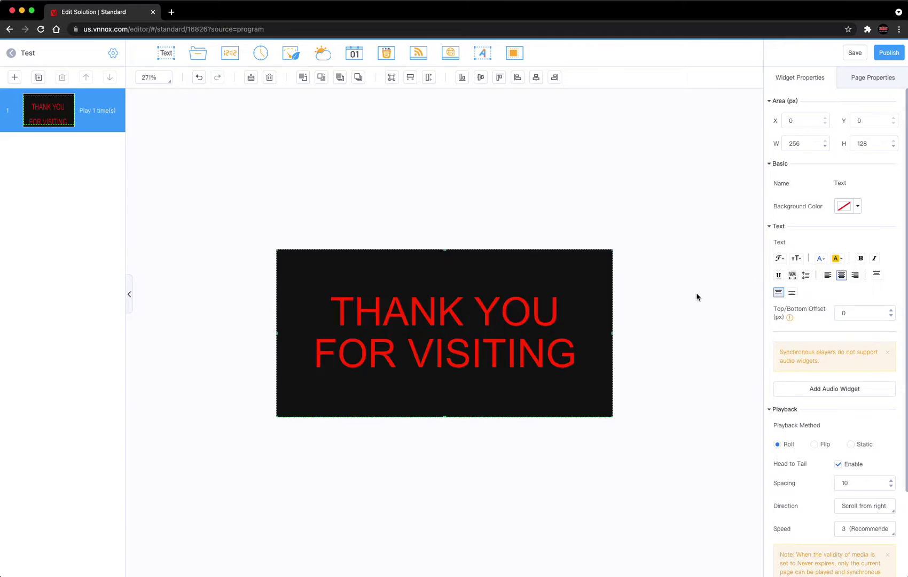
Step: Set the message font to Helvetica and make it bold
{"action": "double_click", "coordinate": [553, 356]}
{"action": "left_click_drag", "start_coordinate": [581, 350], "coordinate": [278, 309]}
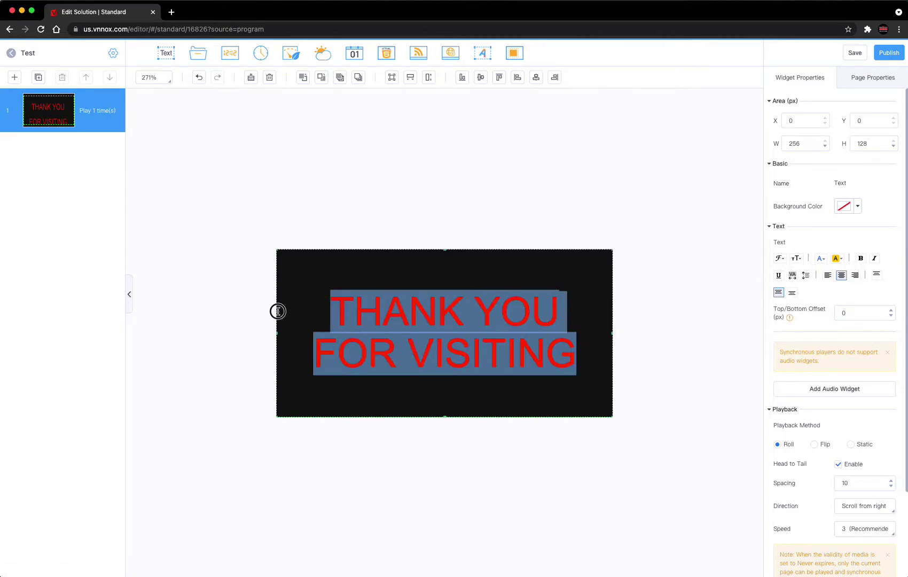
{"action": "left_click", "coordinate": [800, 259]}
{"action": "left_click", "coordinate": [779, 258]}
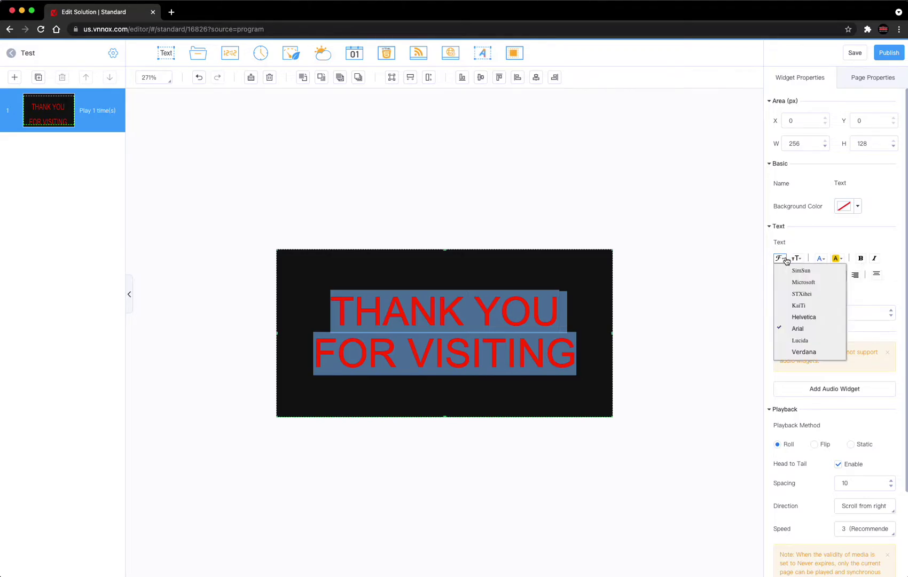
{"action": "left_click", "coordinate": [808, 318]}
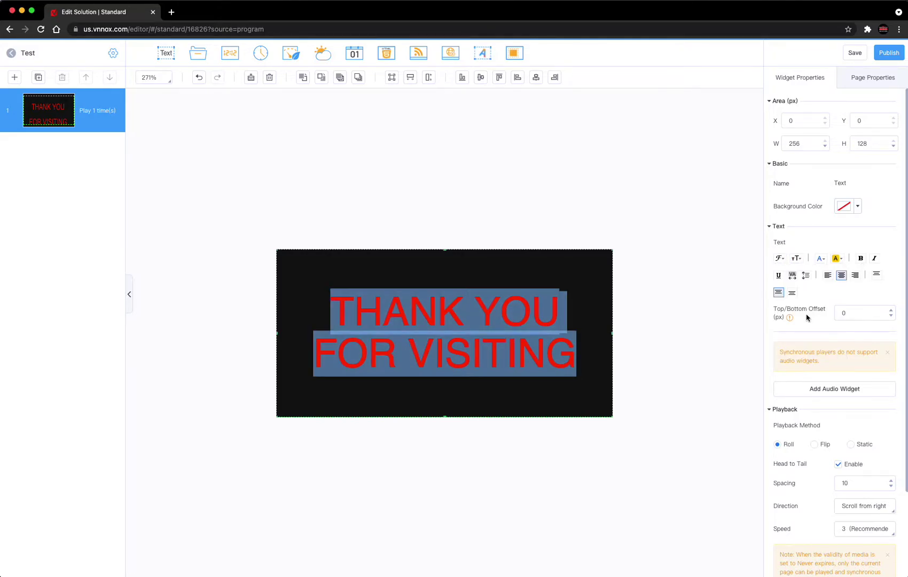
{"action": "left_click", "coordinate": [861, 259]}
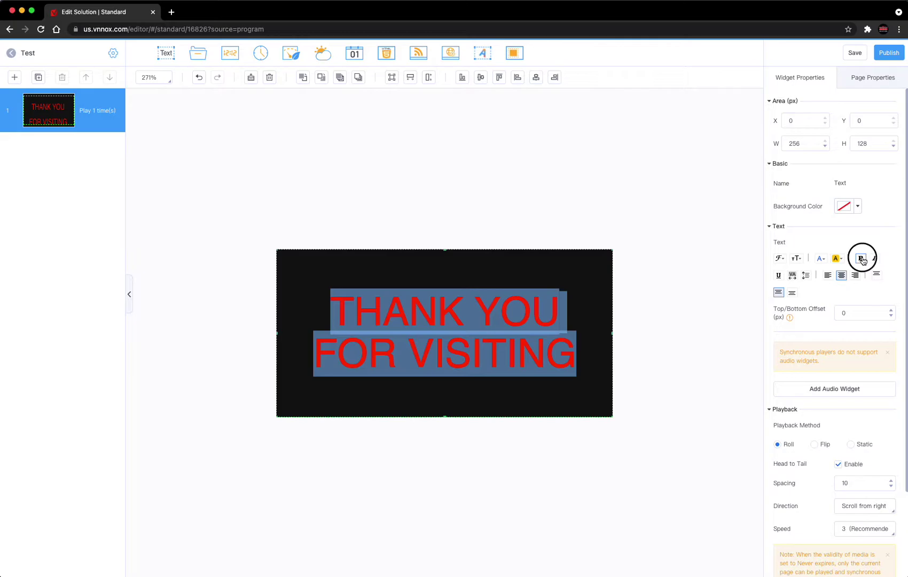
{"action": "left_click", "coordinate": [649, 205]}
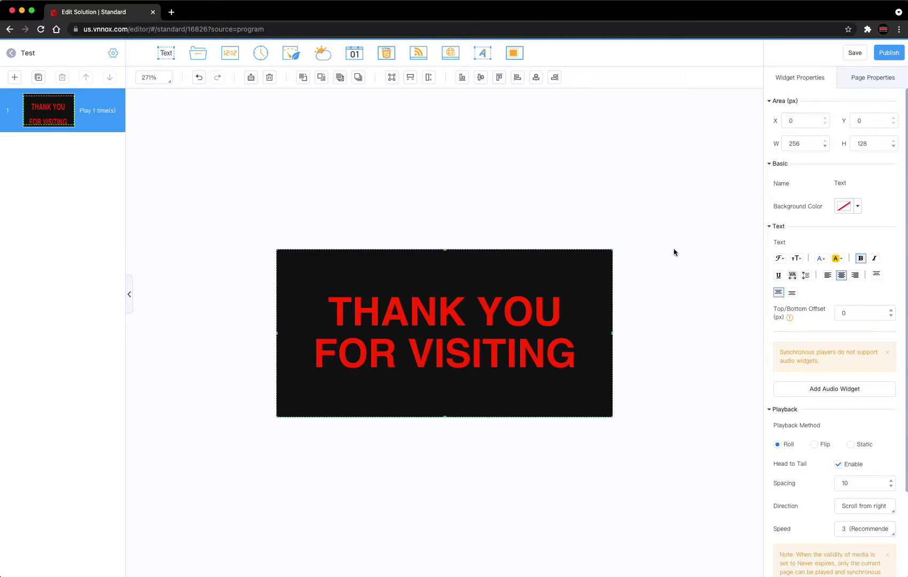
Step: Change the text widget's playback method from Roll to Static
{"action": "scroll", "coordinate": [788, 400], "scroll_direction": "down", "scroll_amount": 3}
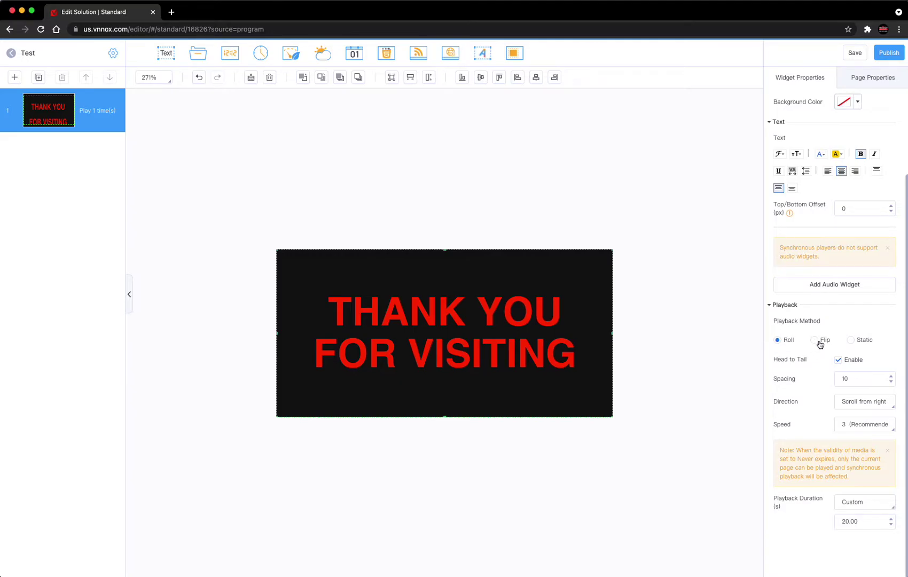
{"action": "left_click", "coordinate": [851, 341]}
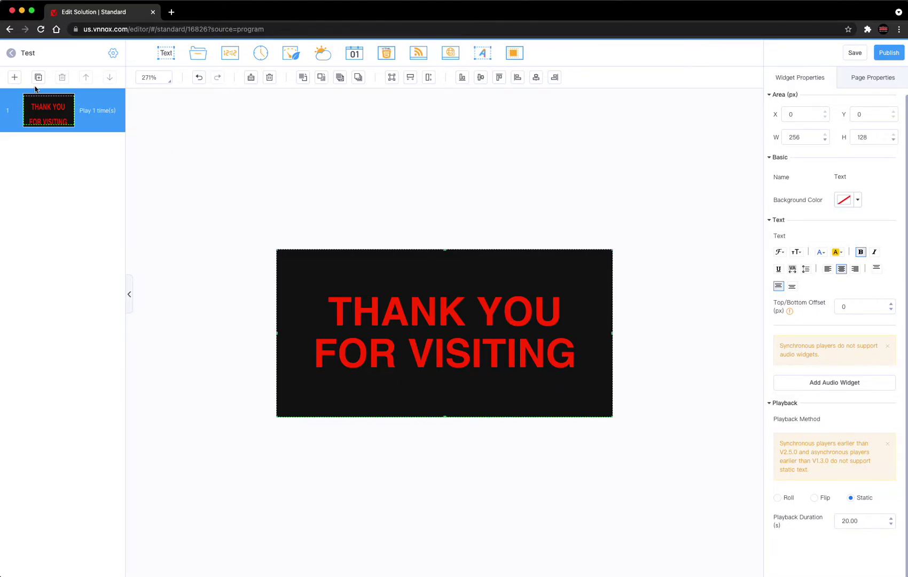
Step: Add a second page holding the grow your business 2.jpg image
{"action": "left_click", "coordinate": [15, 78]}
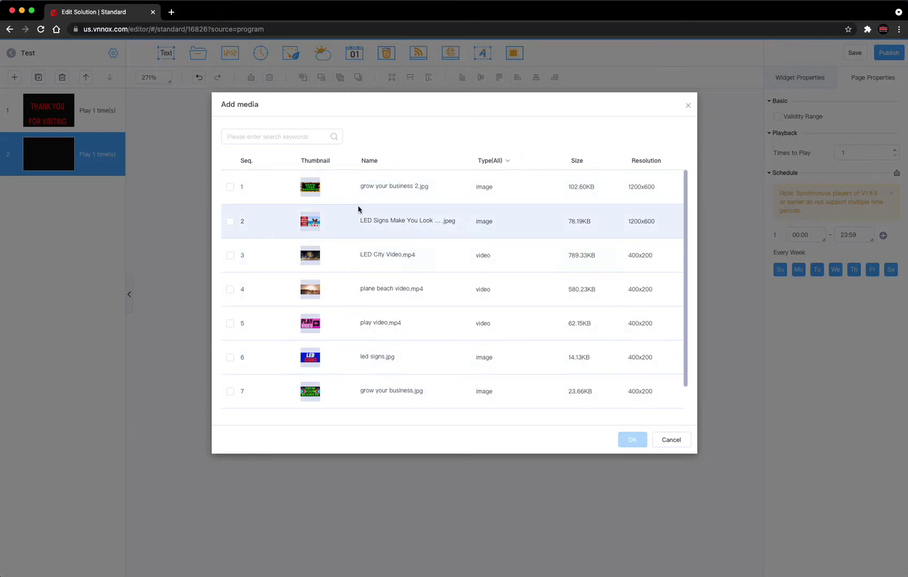
{"action": "left_click", "coordinate": [230, 189]}
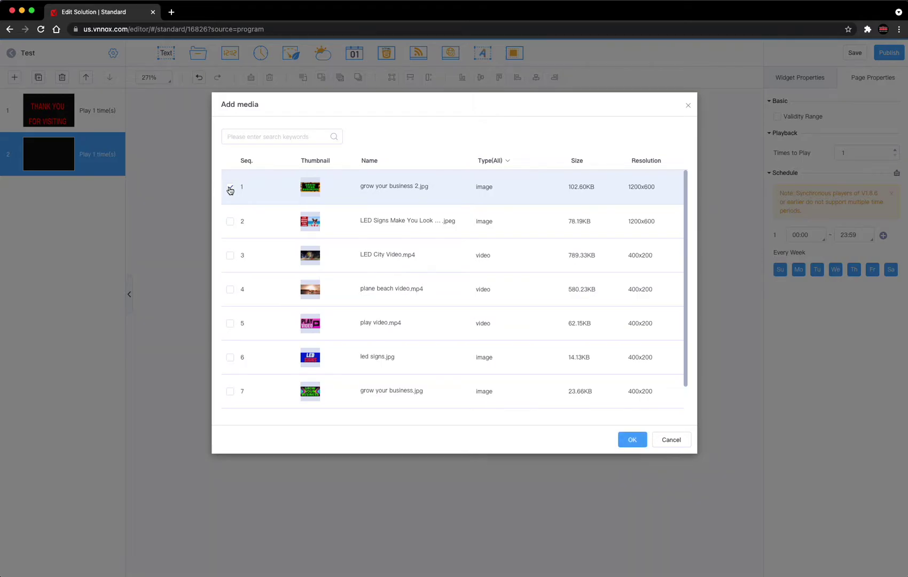
{"action": "left_click", "coordinate": [631, 439]}
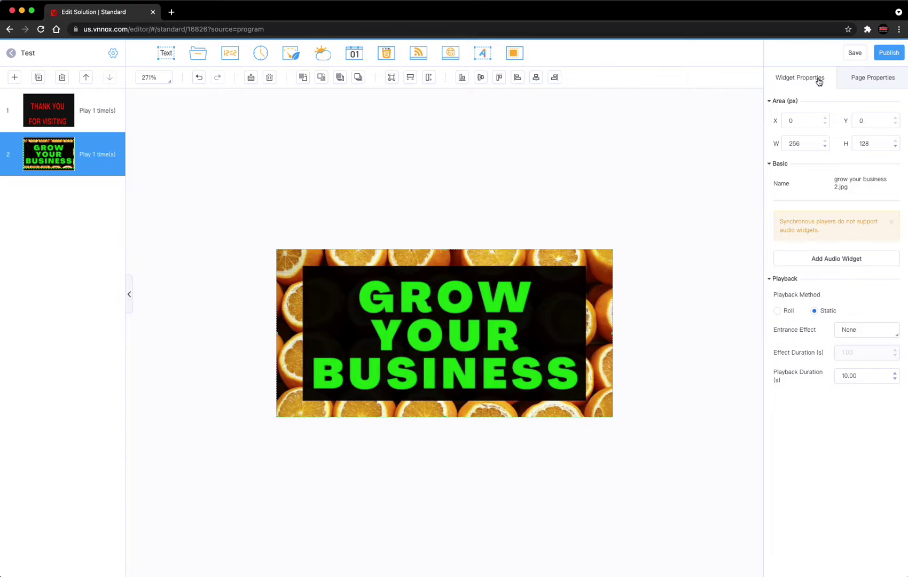
Step: Review page 2's page and widget properties, then open the image's Entrance Effect list
{"action": "left_click", "coordinate": [862, 81]}
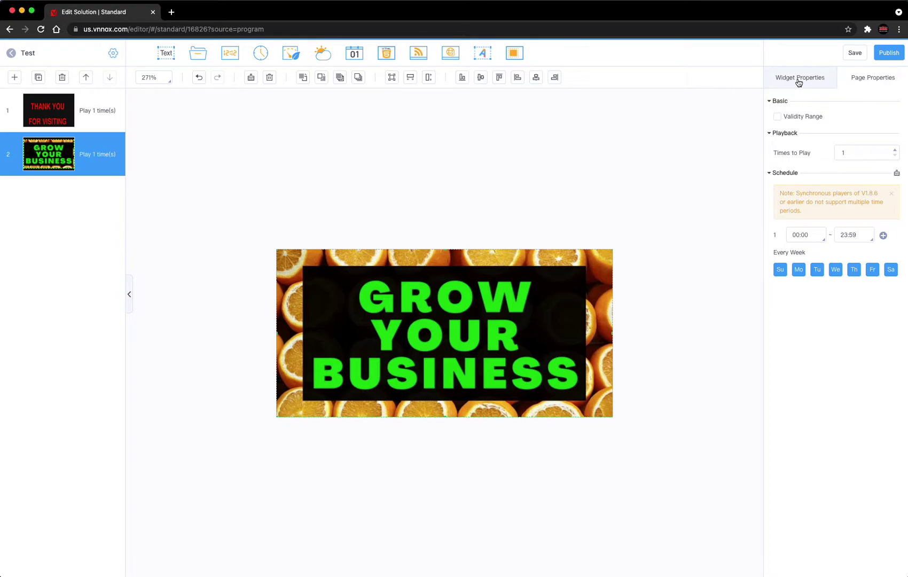
{"action": "left_click", "coordinate": [797, 82]}
{"action": "left_click", "coordinate": [877, 82]}
{"action": "left_click", "coordinate": [809, 80]}
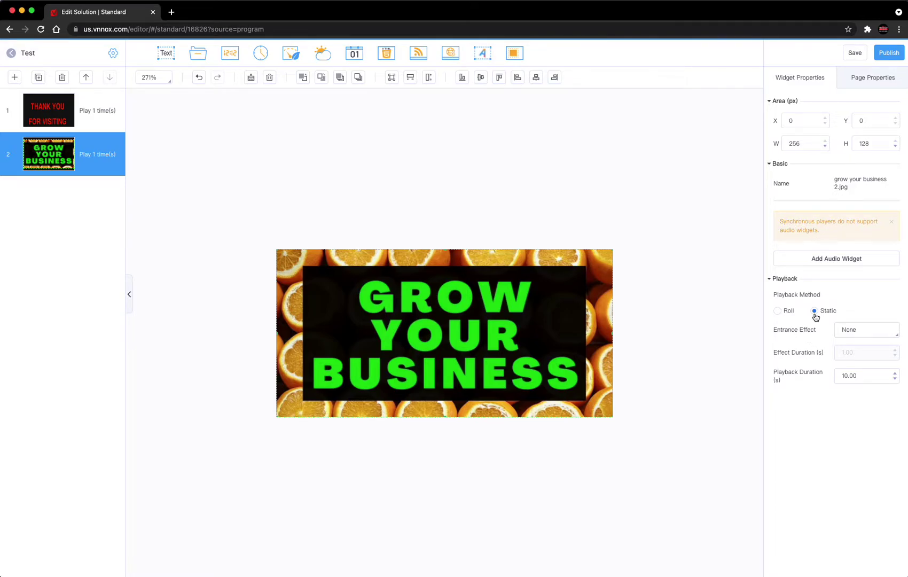
{"action": "left_click", "coordinate": [884, 335]}
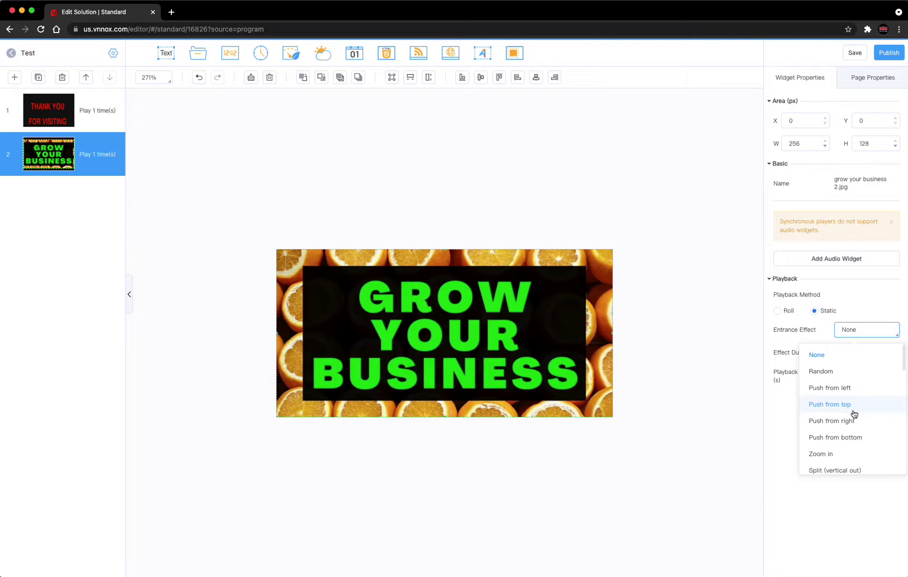
Step: Give the page 2 image a Fade in entrance of 0.50 s and a 20 s playback duration
{"action": "scroll", "coordinate": [850, 412], "scroll_direction": "down", "scroll_amount": 2}
{"action": "scroll", "coordinate": [853, 414], "scroll_direction": "down", "scroll_amount": 4}
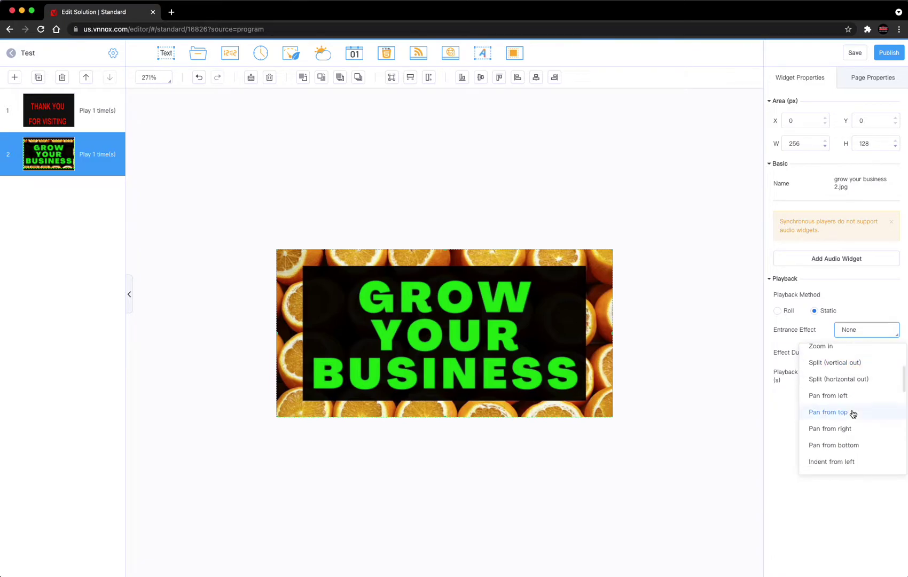
{"action": "scroll", "coordinate": [853, 414], "scroll_direction": "down", "scroll_amount": 4}
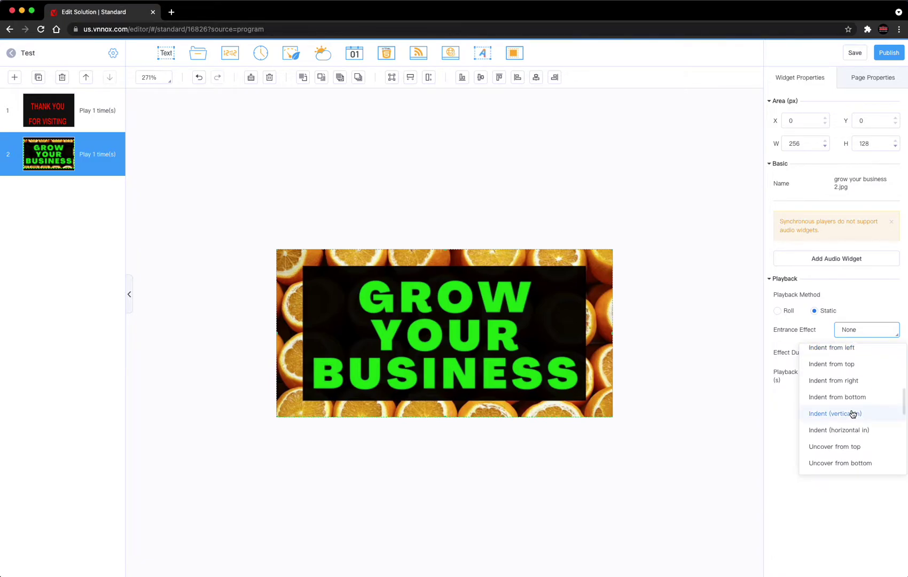
{"action": "scroll", "coordinate": [844, 404], "scroll_direction": "down", "scroll_amount": 3}
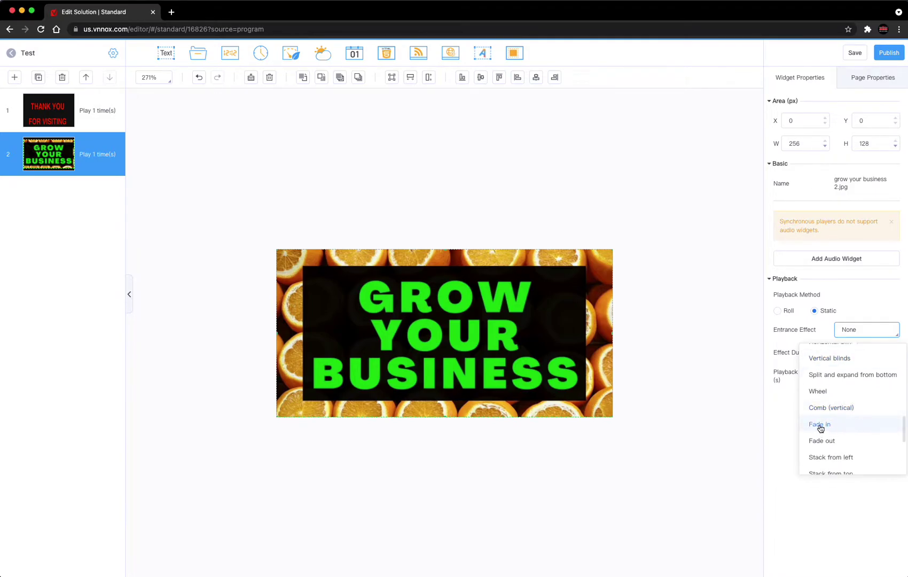
{"action": "left_click", "coordinate": [820, 425]}
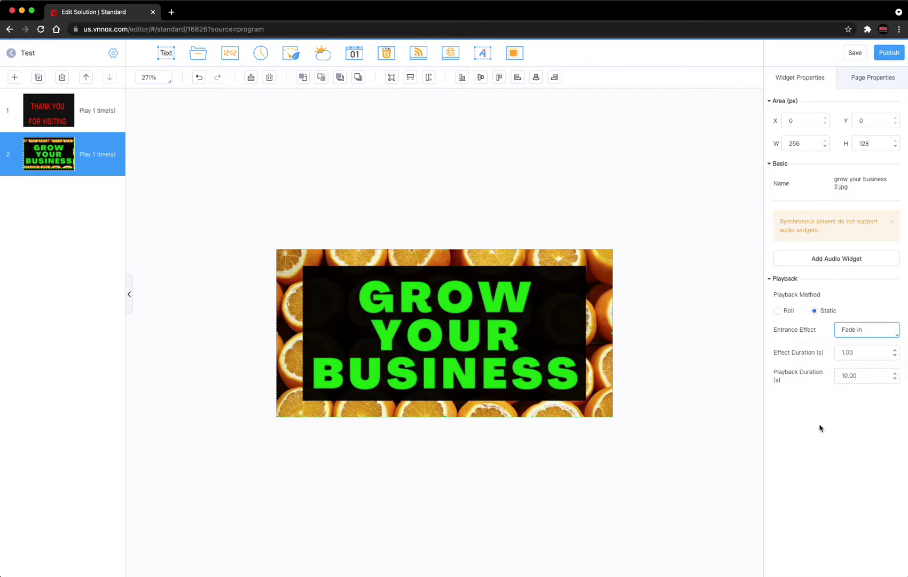
{"action": "left_click_drag", "start_coordinate": [870, 356], "coordinate": [840, 350]}
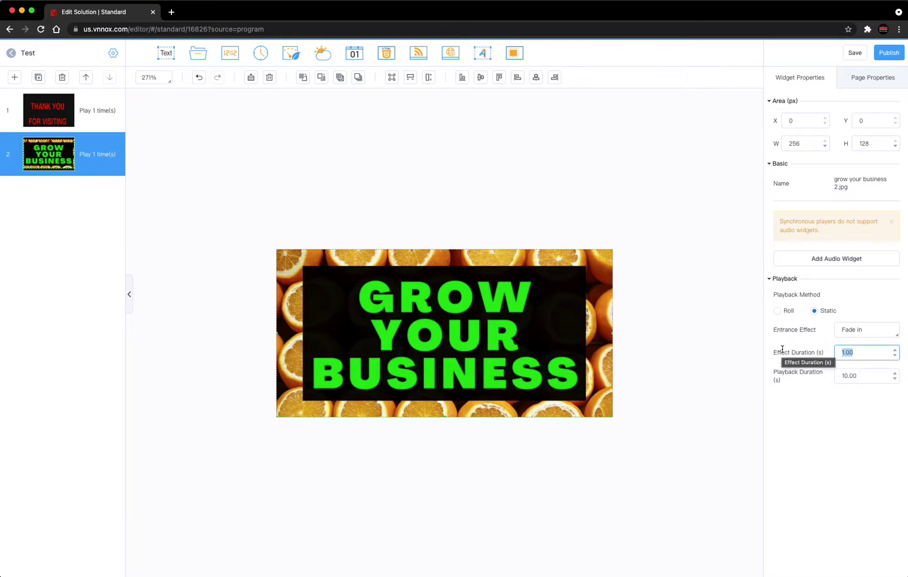
{"action": "type", "text": "0."}
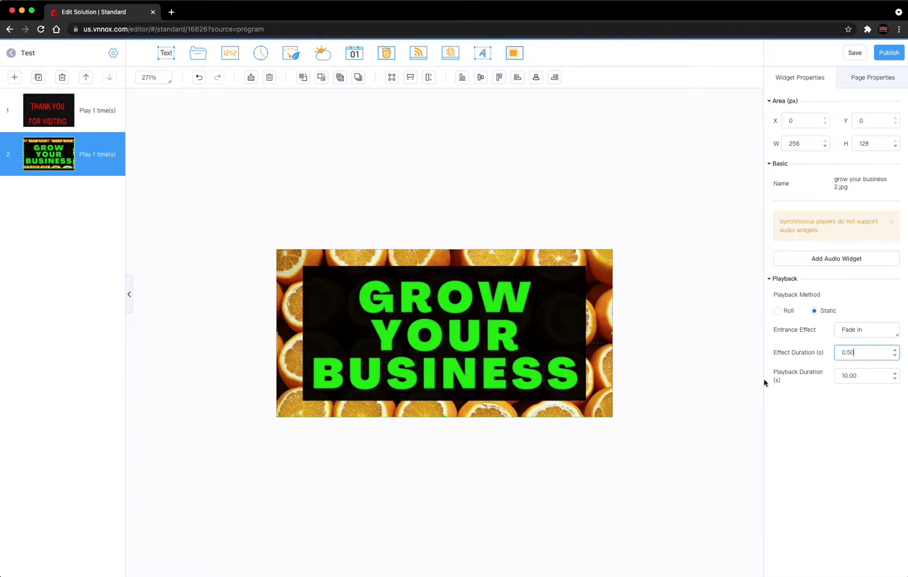
{"action": "left_click", "coordinate": [766, 400]}
{"action": "double_click", "coordinate": [839, 375]}
{"action": "type", "text": "20"}
{"action": "left_click", "coordinate": [842, 451]}
Step: Add a blank page 3 and place a Digital Clock widget on it
{"action": "left_click", "coordinate": [14, 77]}
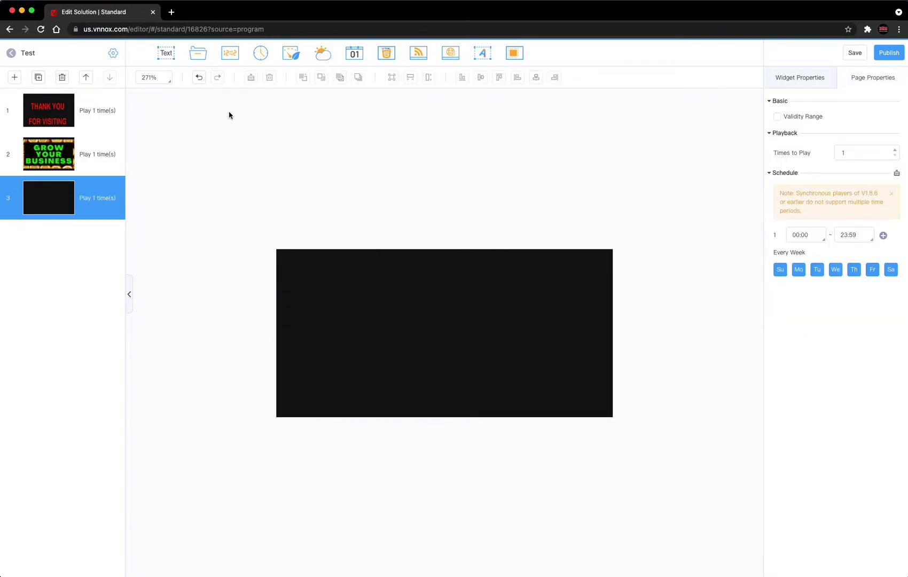
{"action": "left_click", "coordinate": [230, 54]}
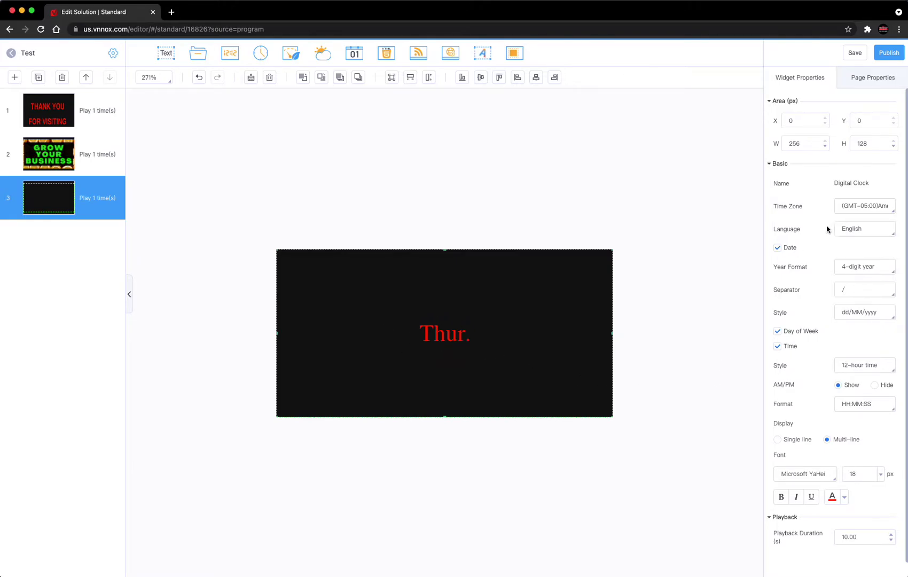
Step: Set the clock to America/New_York time with a '-' date separator and AM/PM hidden
{"action": "left_click", "coordinate": [885, 208]}
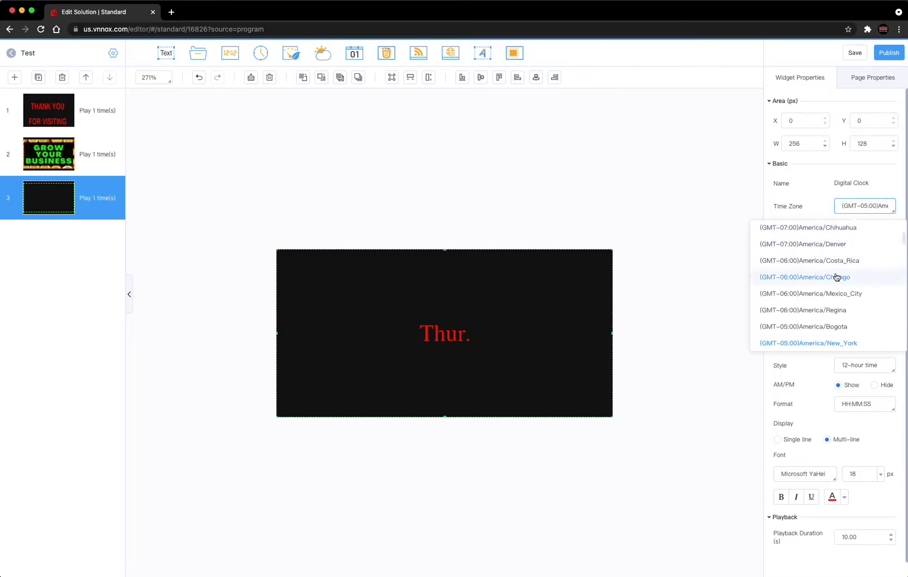
{"action": "left_click", "coordinate": [799, 343]}
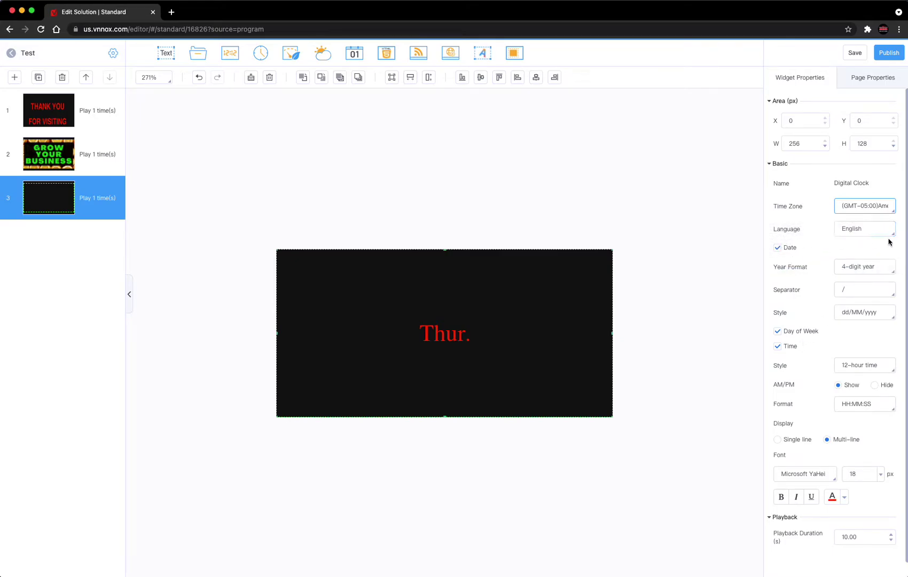
{"action": "left_click", "coordinate": [868, 291]}
{"action": "left_click", "coordinate": [845, 337]}
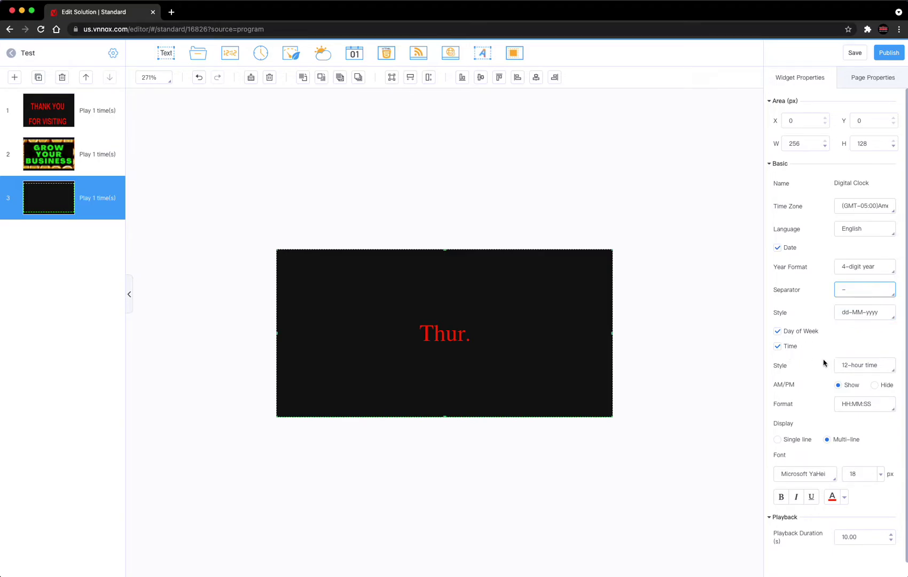
{"action": "scroll", "coordinate": [818, 394], "scroll_direction": "down", "scroll_amount": 1}
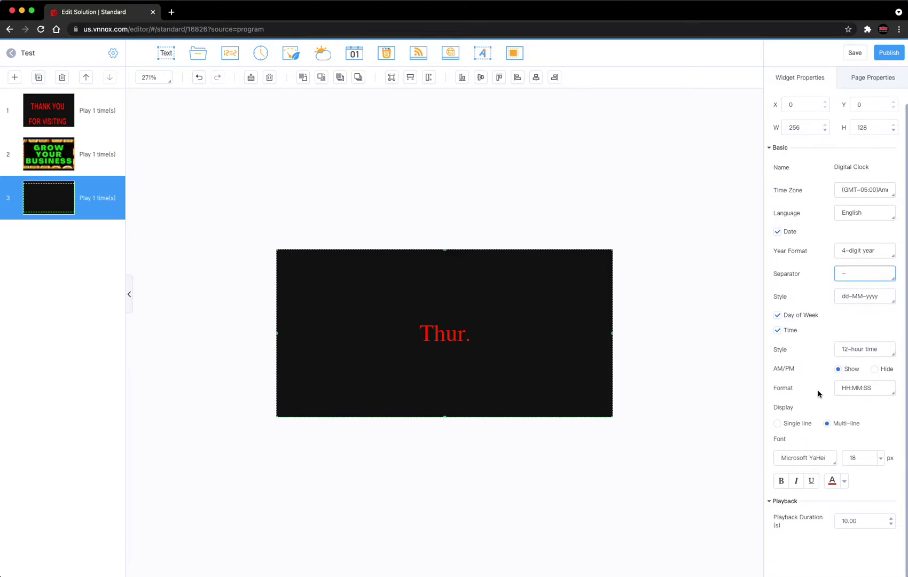
{"action": "left_click", "coordinate": [875, 370]}
Step: Format the time as H:MM on a single line in bold Helvetica
{"action": "left_click", "coordinate": [881, 392]}
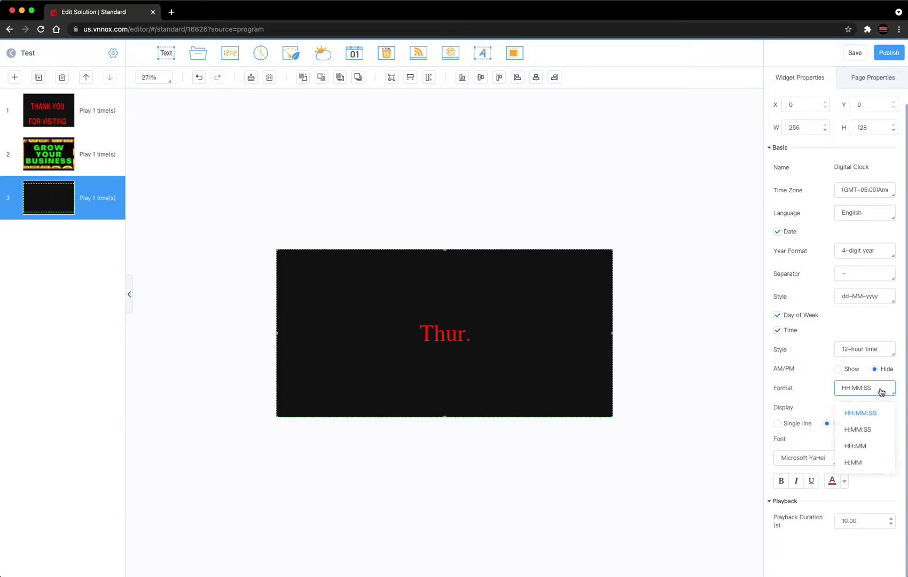
{"action": "left_click", "coordinate": [871, 446]}
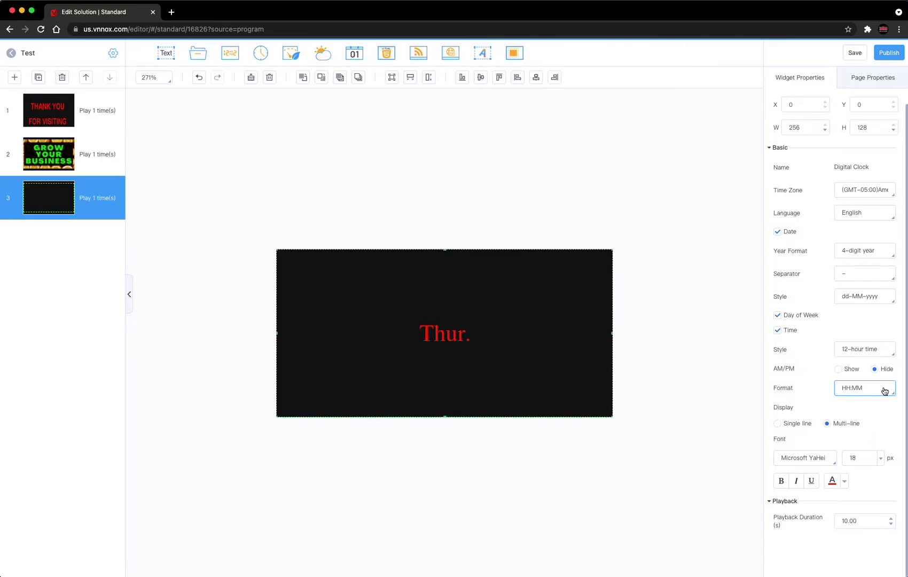
{"action": "left_click", "coordinate": [883, 392]}
{"action": "left_click", "coordinate": [858, 463]}
{"action": "left_click", "coordinate": [778, 424]}
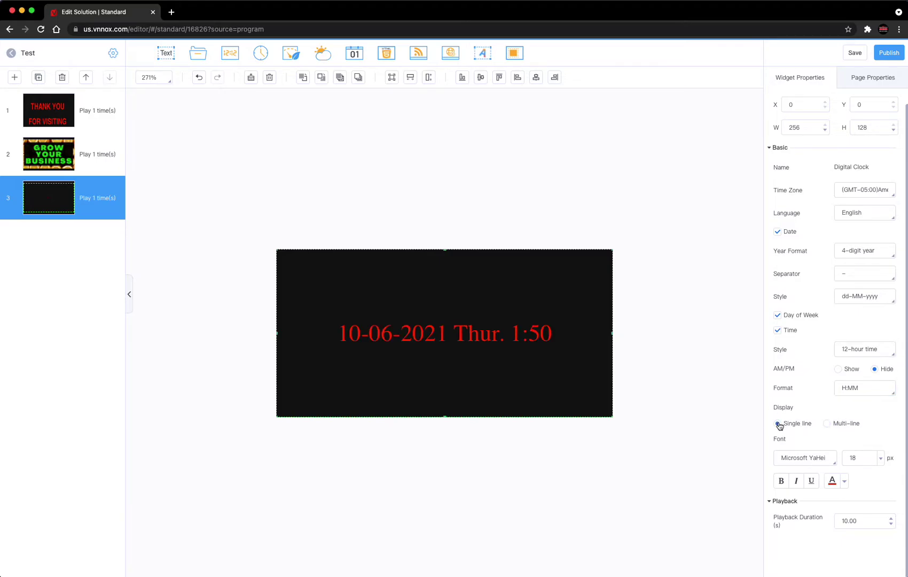
{"action": "left_click", "coordinate": [831, 463]}
{"action": "left_click", "coordinate": [812, 391]}
{"action": "left_click", "coordinate": [781, 480]}
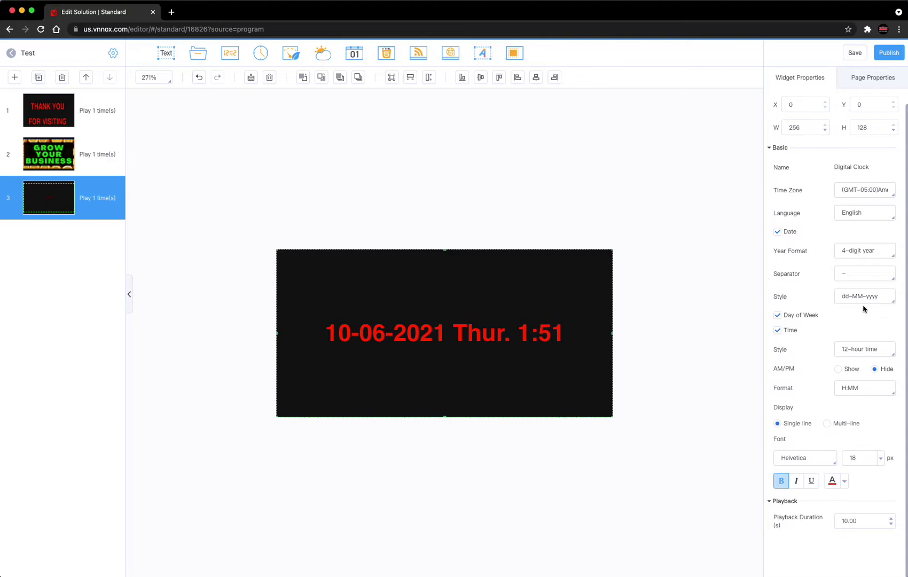
Step: Compare the clock's date styles and settle on M-d-yyyy, so the date reads 6-10-2021
{"action": "left_click", "coordinate": [882, 298]}
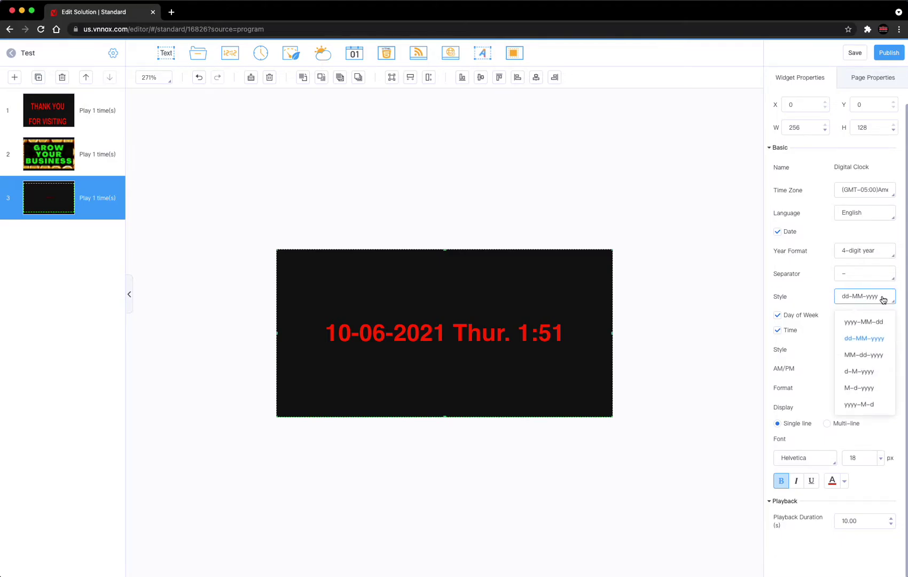
{"action": "left_click", "coordinate": [864, 355]}
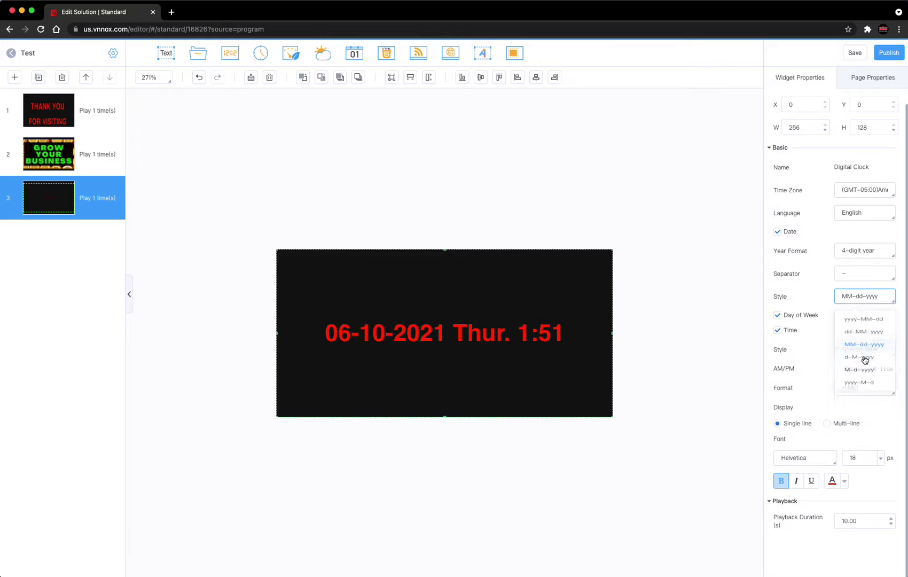
{"action": "left_click", "coordinate": [881, 299]}
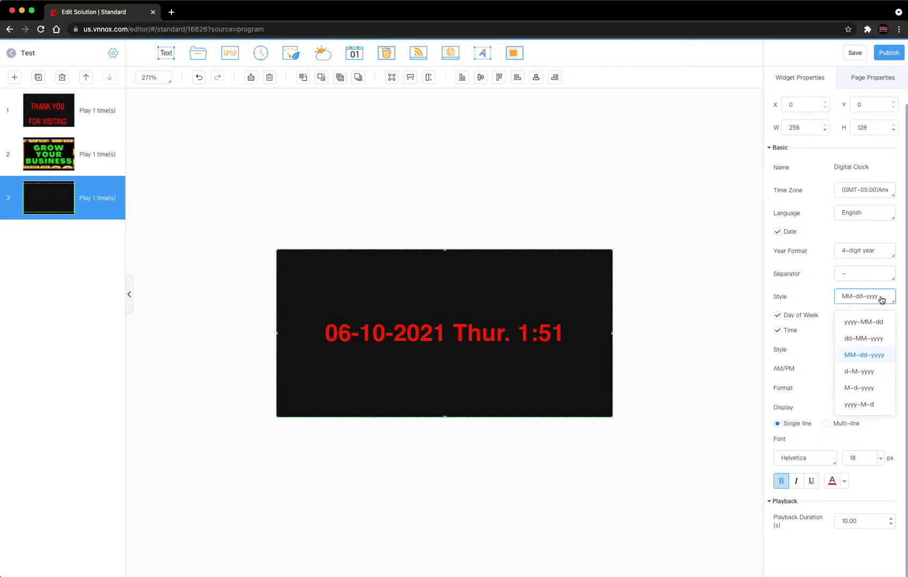
{"action": "left_click", "coordinate": [871, 373]}
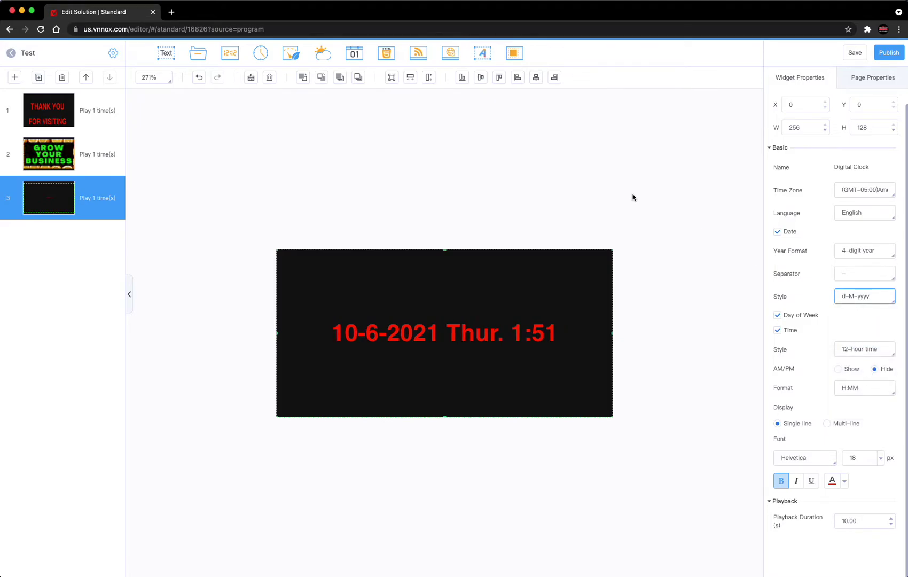
{"action": "left_click", "coordinate": [884, 299]}
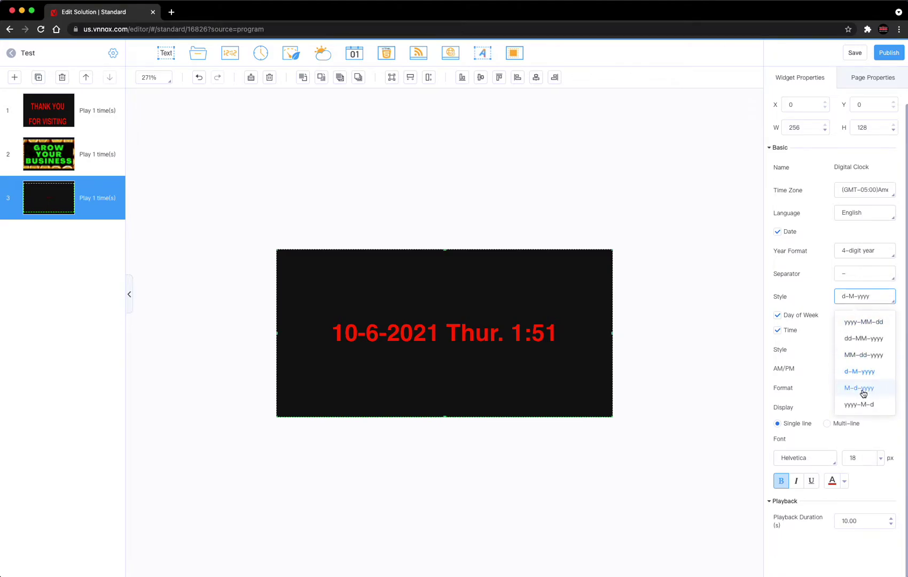
{"action": "left_click", "coordinate": [860, 374]}
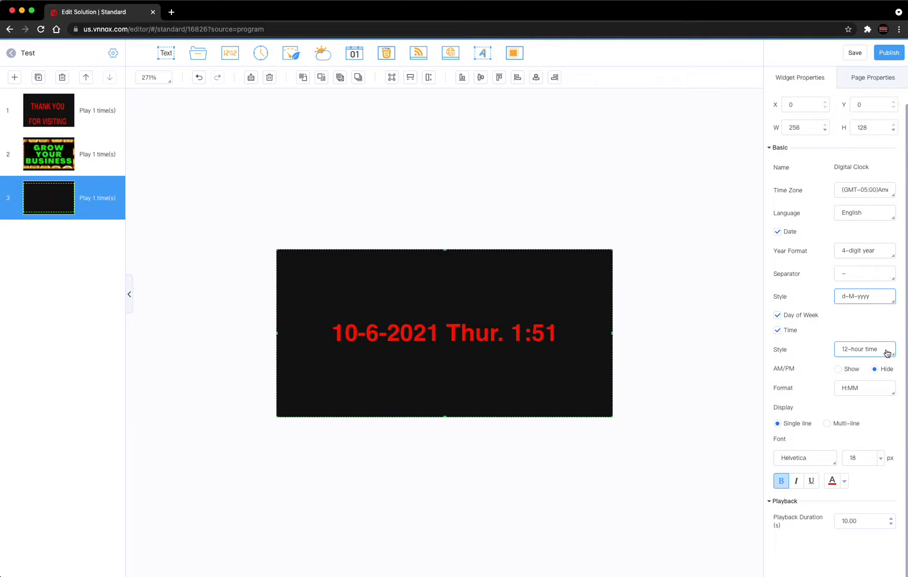
{"action": "left_click", "coordinate": [883, 304]}
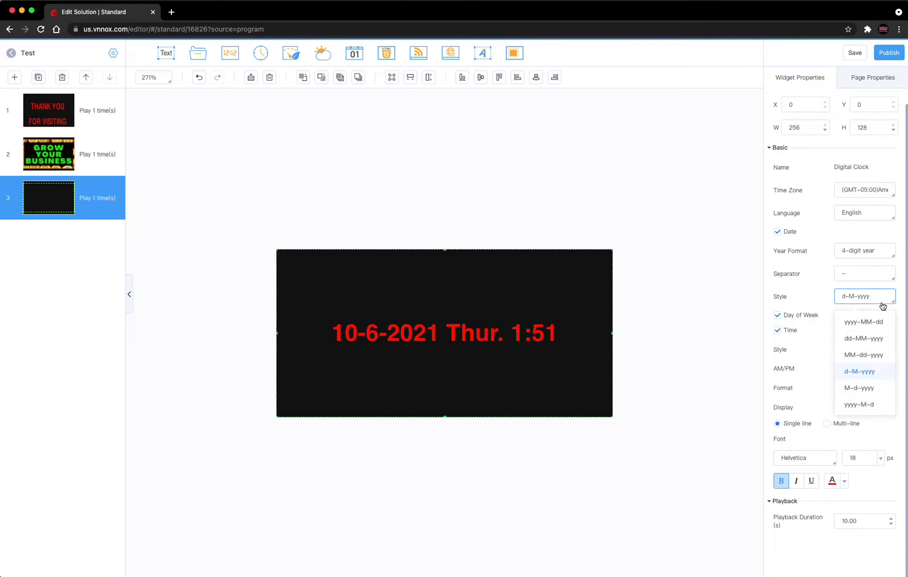
{"action": "left_click", "coordinate": [867, 358]}
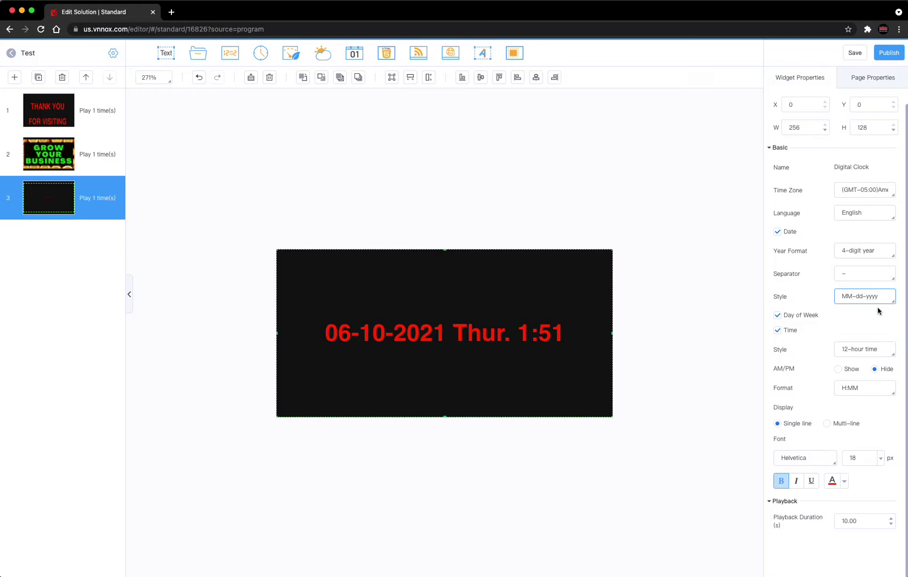
{"action": "left_click", "coordinate": [882, 302]}
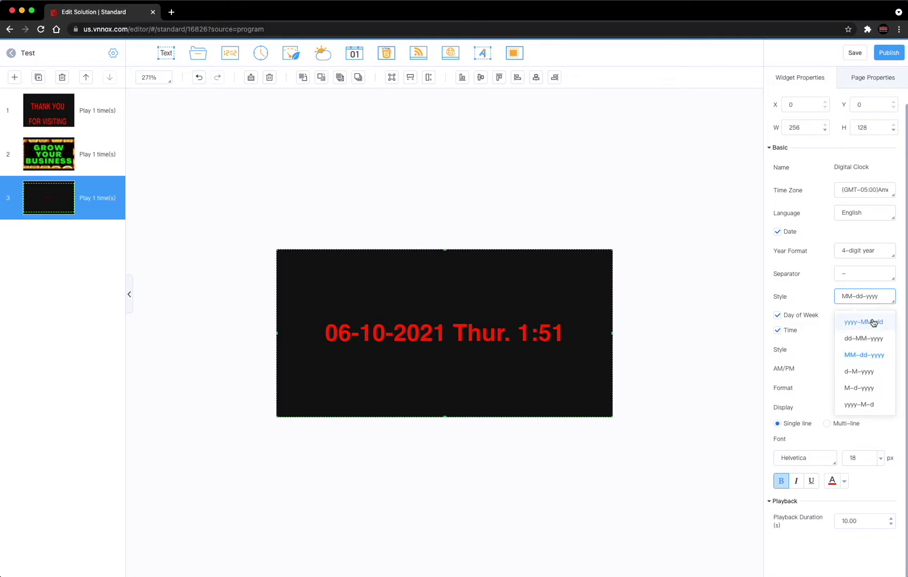
{"action": "left_click", "coordinate": [866, 393]}
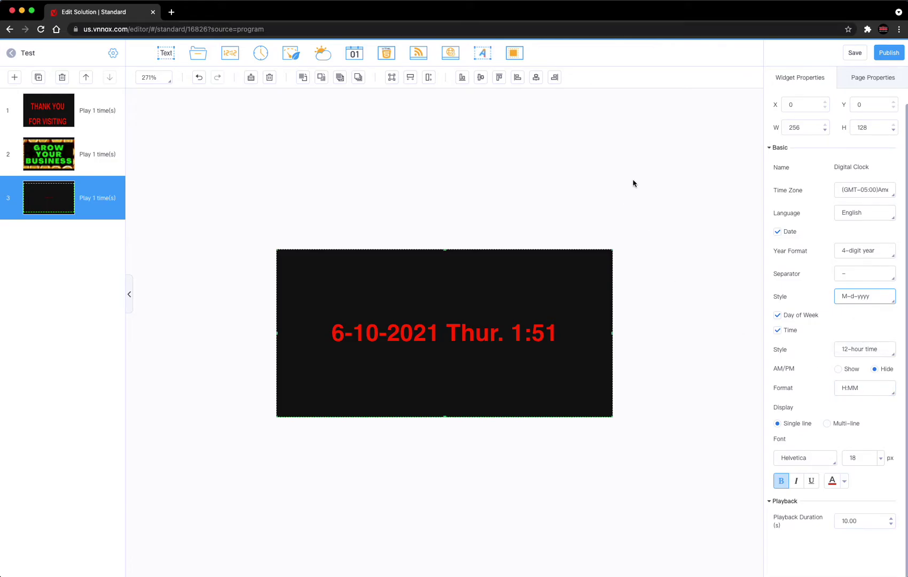
Step: Raise the clock's font size to 24 px
{"action": "left_click", "coordinate": [555, 333]}
{"action": "left_click", "coordinate": [883, 461]}
{"action": "left_click", "coordinate": [881, 458]}
{"action": "left_click", "coordinate": [863, 460]}
{"action": "left_click", "coordinate": [863, 459]}
{"action": "left_click", "coordinate": [865, 458]}
{"action": "left_click", "coordinate": [872, 457]}
{"action": "left_click", "coordinate": [872, 456]}
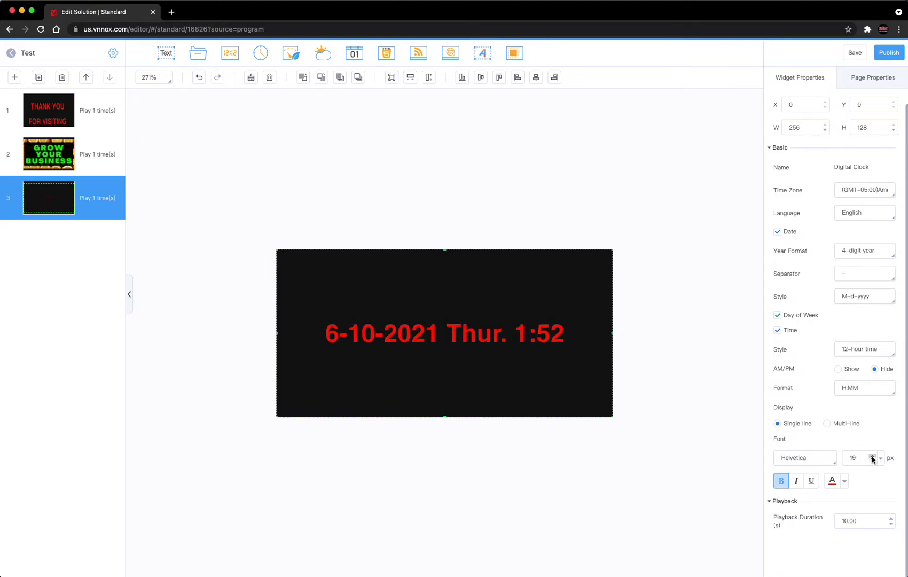
{"action": "left_click", "coordinate": [871, 456]}
{"action": "left_click", "coordinate": [872, 457]}
{"action": "left_click", "coordinate": [872, 457]}
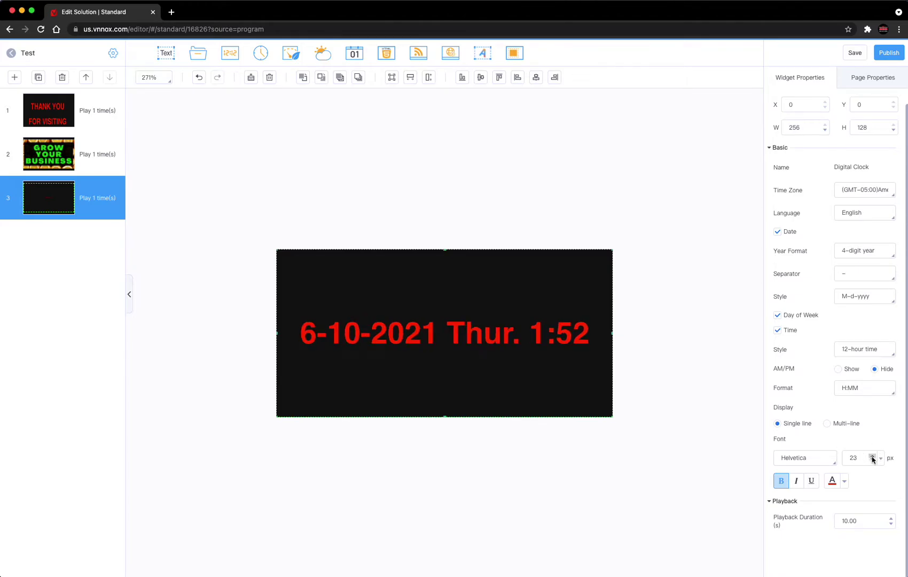
{"action": "left_click", "coordinate": [871, 456]}
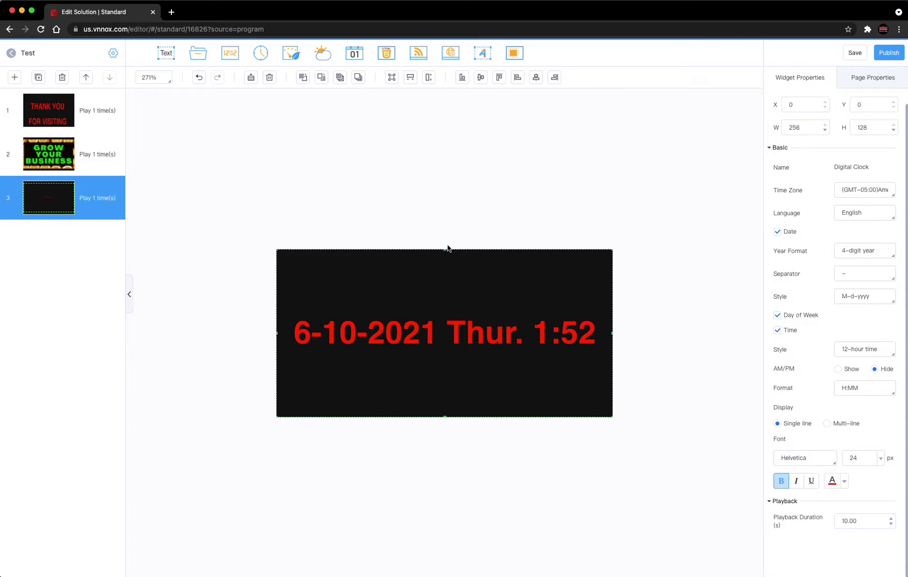
Step: Shrink the clock widget to 256×46 and move it to the bottom edge of the page
{"action": "left_click_drag", "start_coordinate": [444, 250], "coordinate": [444, 282]}
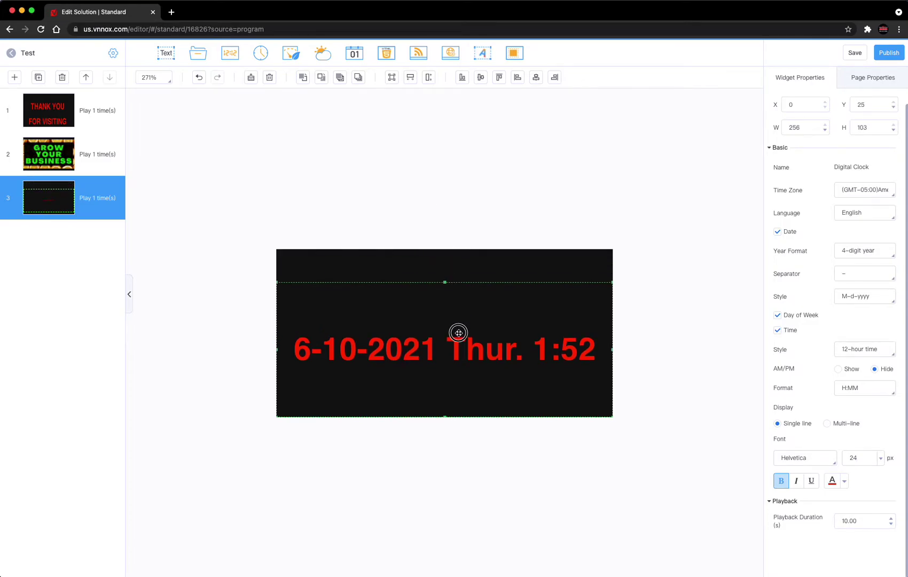
{"action": "left_click", "coordinate": [454, 380]}
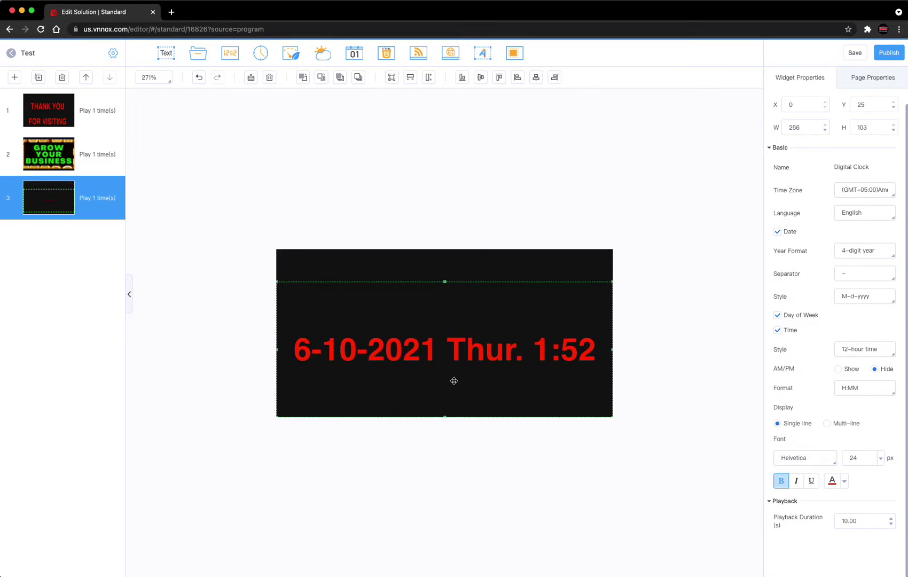
{"action": "left_click", "coordinate": [446, 413]}
{"action": "left_click", "coordinate": [893, 130]}
{"action": "left_click", "coordinate": [895, 131]}
{"action": "left_click", "coordinate": [894, 130]}
{"action": "left_click", "coordinate": [893, 130]}
{"action": "left_click", "coordinate": [894, 130]}
{"action": "left_click", "coordinate": [893, 130]}
{"action": "left_click", "coordinate": [894, 130]}
{"action": "left_click", "coordinate": [893, 131]}
{"action": "left_click", "coordinate": [894, 131]}
{"action": "left_click", "coordinate": [894, 130]}
{"action": "left_click", "coordinate": [894, 130]}
{"action": "left_click", "coordinate": [894, 130]}
{"action": "left_click", "coordinate": [894, 130]}
{"action": "left_click", "coordinate": [894, 131]}
{"action": "left_click", "coordinate": [894, 130]}
{"action": "left_click", "coordinate": [894, 130]}
{"action": "left_click", "coordinate": [893, 130]}
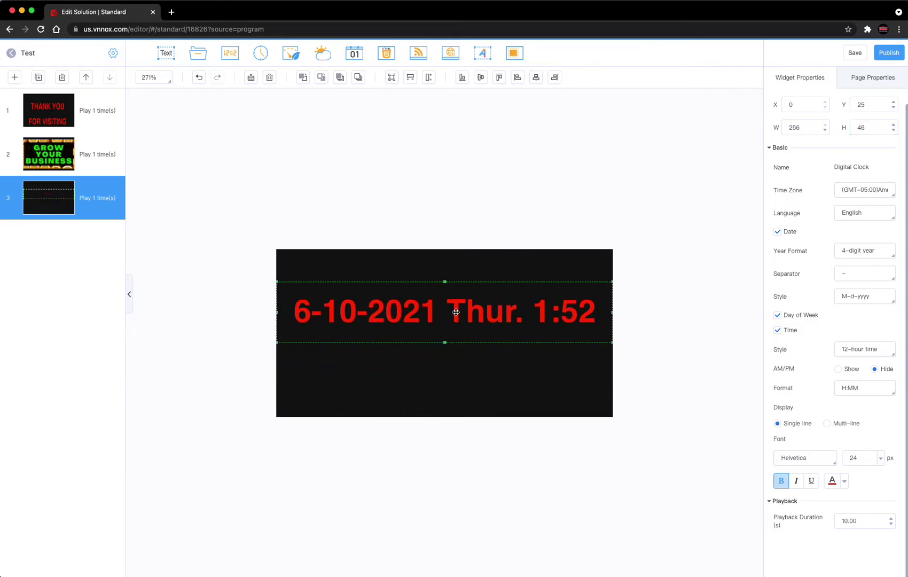
{"action": "left_click_drag", "start_coordinate": [455, 312], "coordinate": [453, 395]}
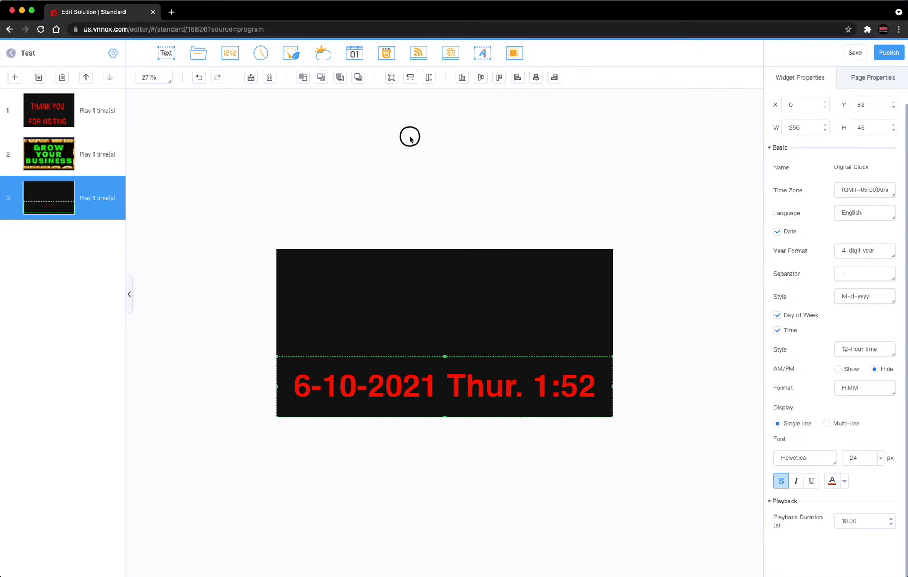
{"action": "mouse_move", "coordinate": [327, 63]}
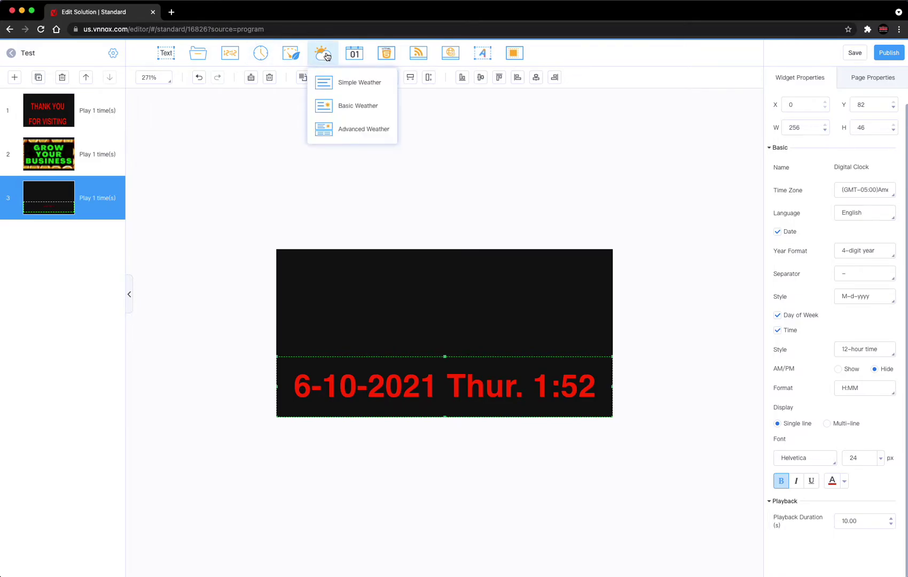
Step: Add an Advanced Weather widget to page 3 and switch its style to Style 2
{"action": "left_click", "coordinate": [363, 131]}
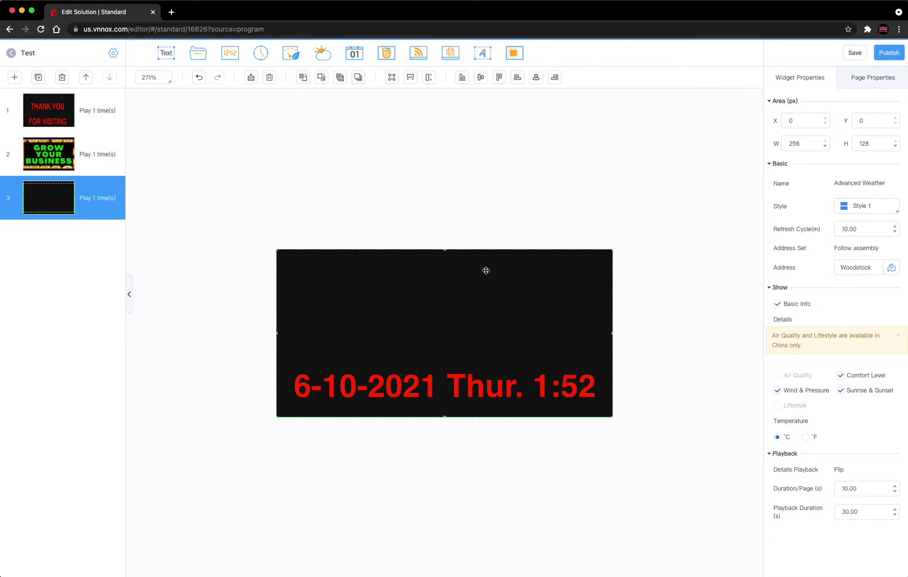
{"action": "left_click", "coordinate": [881, 208]}
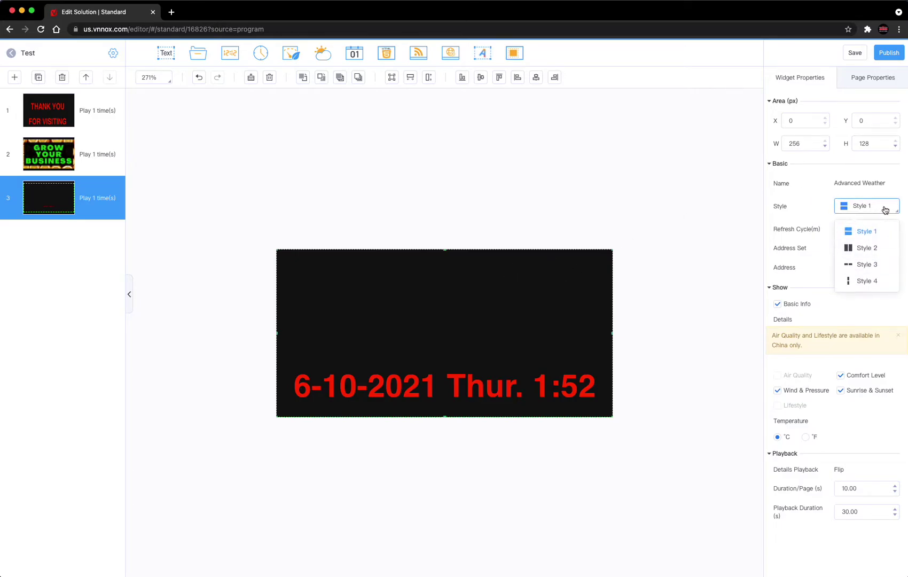
{"action": "left_click", "coordinate": [852, 248]}
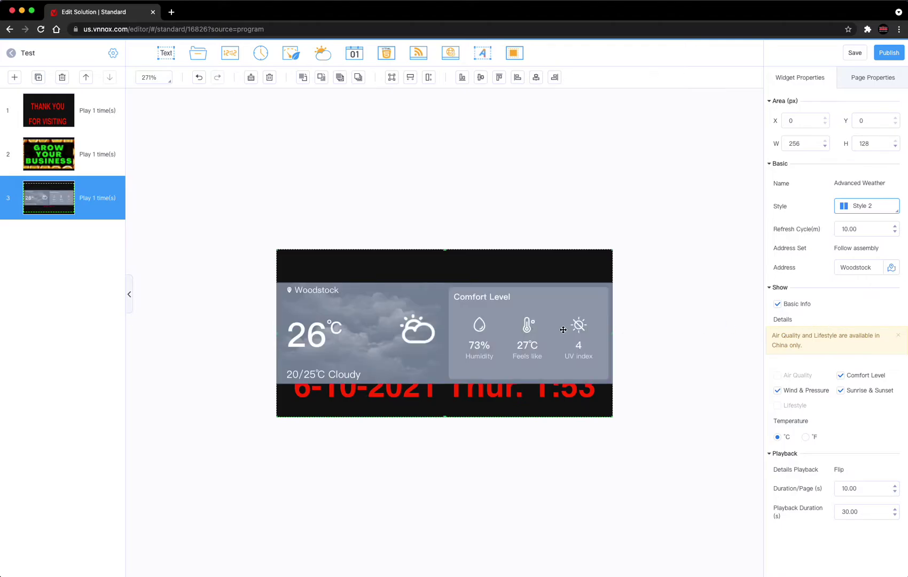
Step: Resize the weather widget to 256×77 so it sits just above the clock strip
{"action": "left_click", "coordinate": [446, 316]}
{"action": "left_click_drag", "start_coordinate": [447, 316], "coordinate": [447, 302]}
{"action": "left_click_drag", "start_coordinate": [446, 417], "coordinate": [470, 291]}
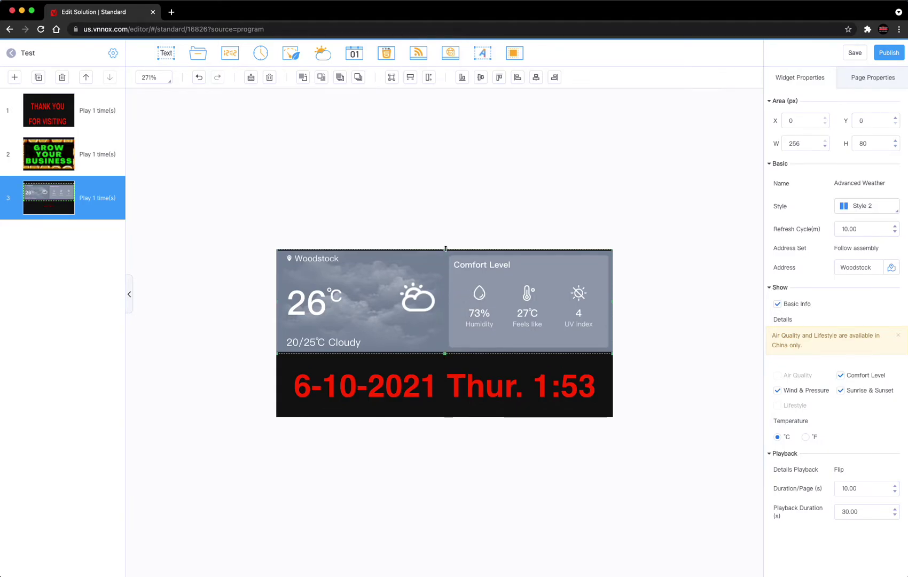
{"action": "left_click_drag", "start_coordinate": [446, 249], "coordinate": [444, 267]}
{"action": "mouse_move", "coordinate": [438, 283]}
{"action": "left_mouse_down"}
{"action": "mouse_move", "coordinate": [446, 250]}
{"action": "mouse_move", "coordinate": [447, 276]}
{"action": "left_mouse_up"}
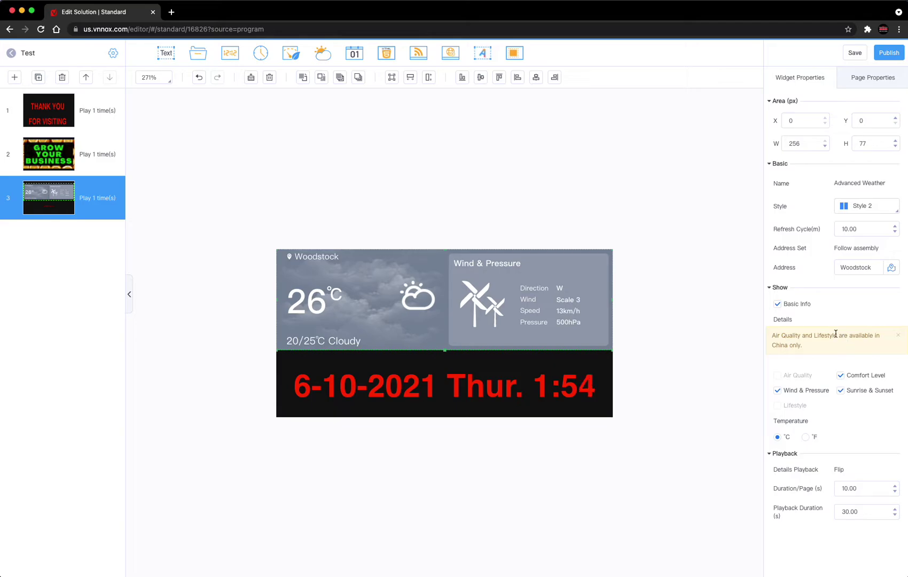
Step: Switch the weather to °F and uncheck Sunrise & Sunset and Wind & Pressure
{"action": "left_click", "coordinate": [806, 437]}
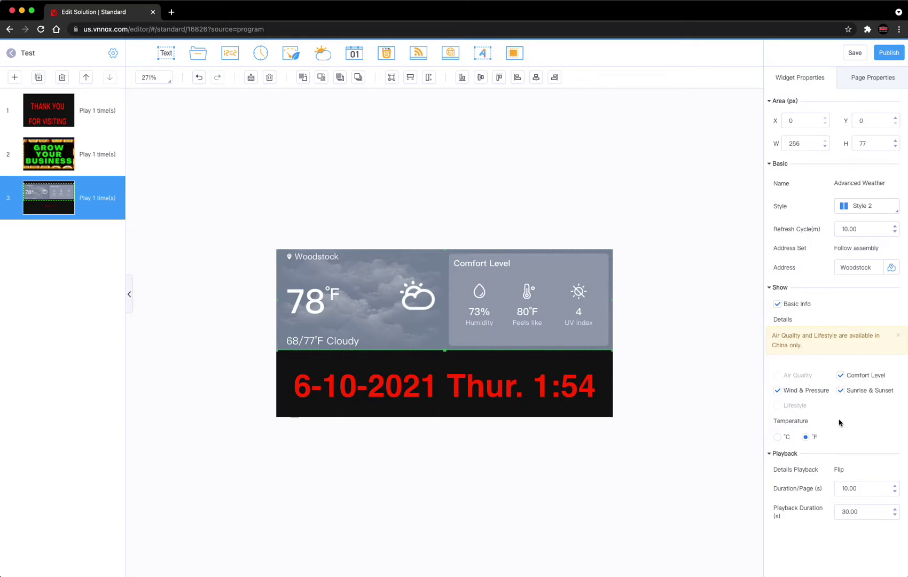
{"action": "left_click", "coordinate": [841, 392]}
{"action": "left_click", "coordinate": [777, 391]}
Step: Choose a Florida location on the Choose Location map so the weather shows 93°F Sunny
{"action": "left_click", "coordinate": [891, 270]}
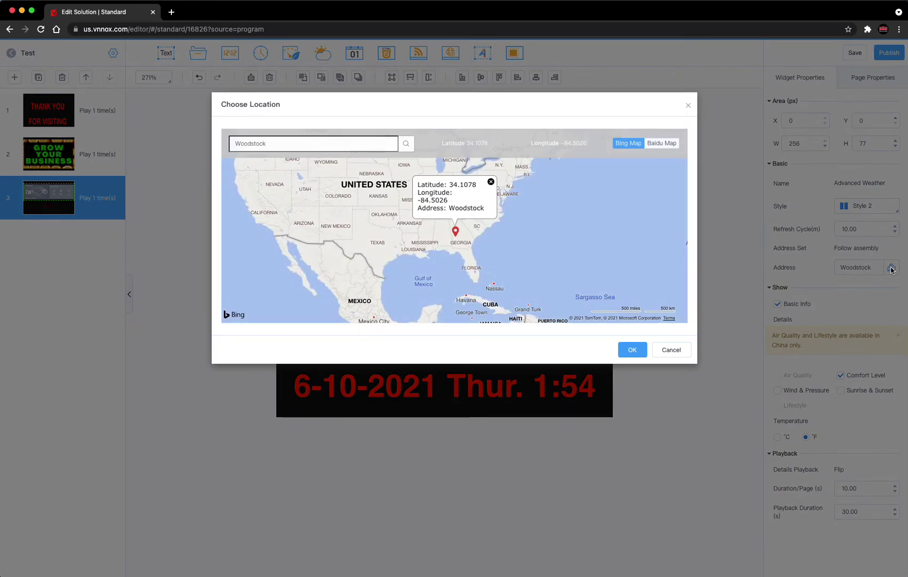
{"action": "left_click", "coordinate": [472, 271]}
{"action": "left_click", "coordinate": [635, 351]}
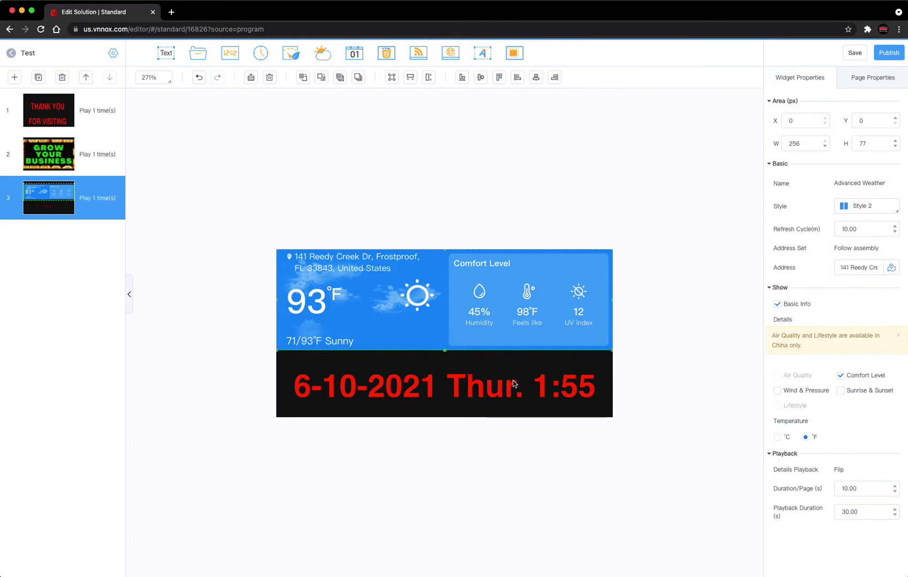
Step: Change the clock's text colour from red to blue #2971E6
{"action": "left_click", "coordinate": [498, 397]}
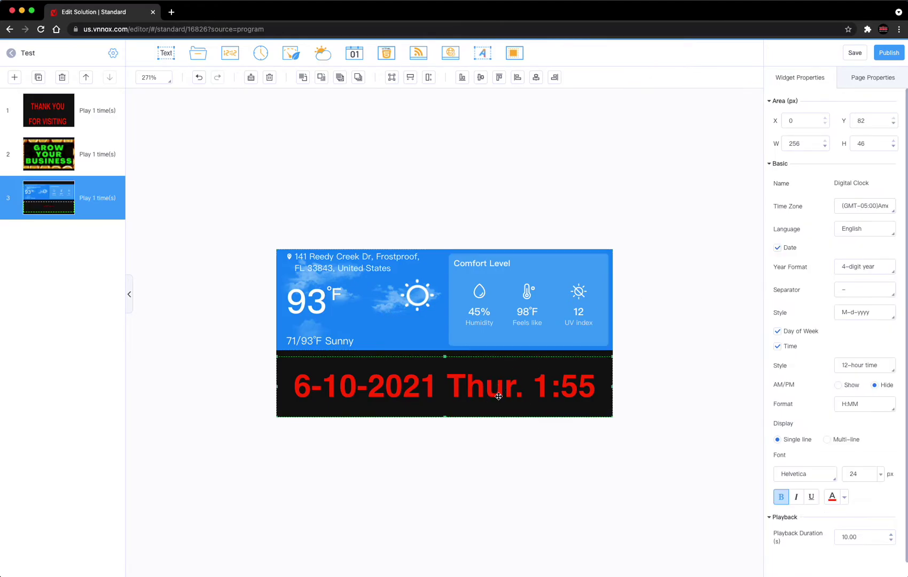
{"action": "left_click", "coordinate": [844, 499]}
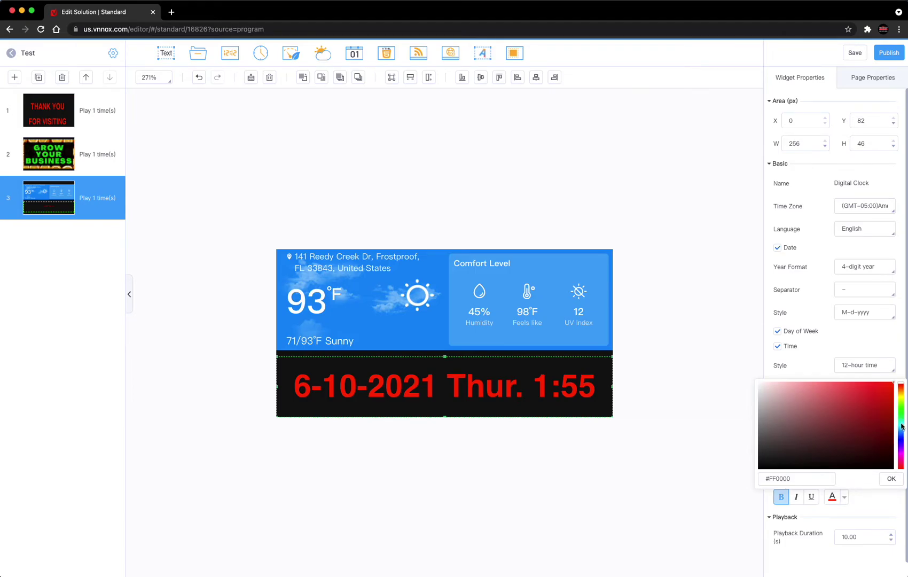
{"action": "left_click", "coordinate": [901, 420]}
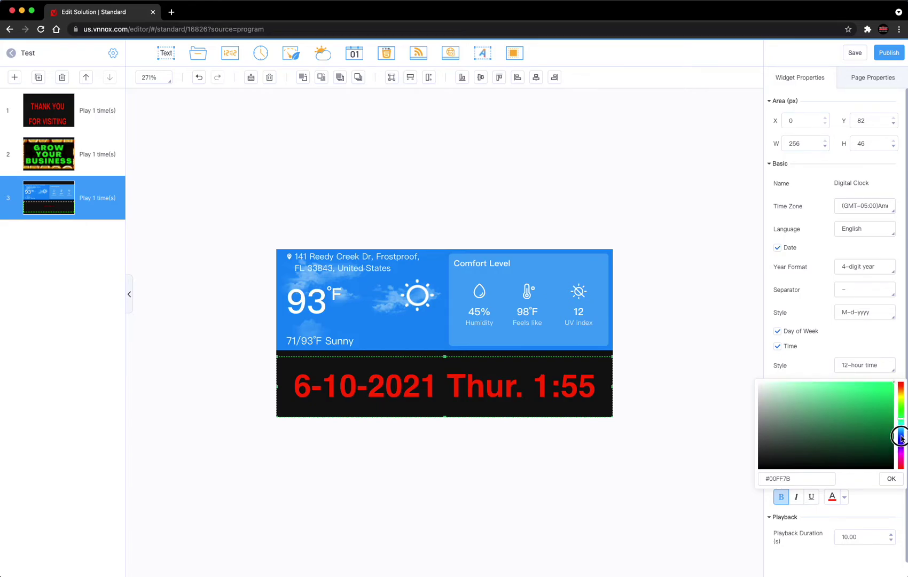
{"action": "left_click", "coordinate": [902, 439]}
{"action": "left_click", "coordinate": [902, 436]}
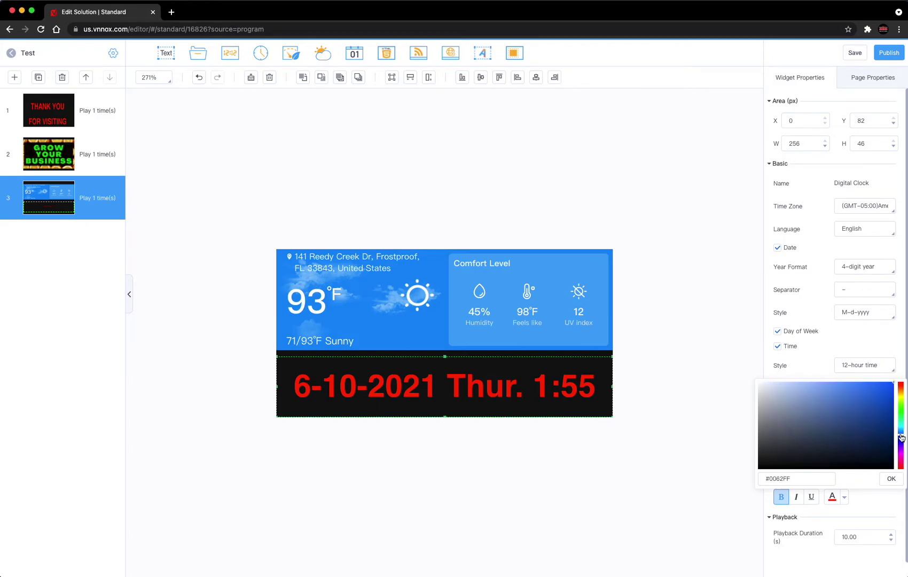
{"action": "left_click", "coordinate": [870, 391]}
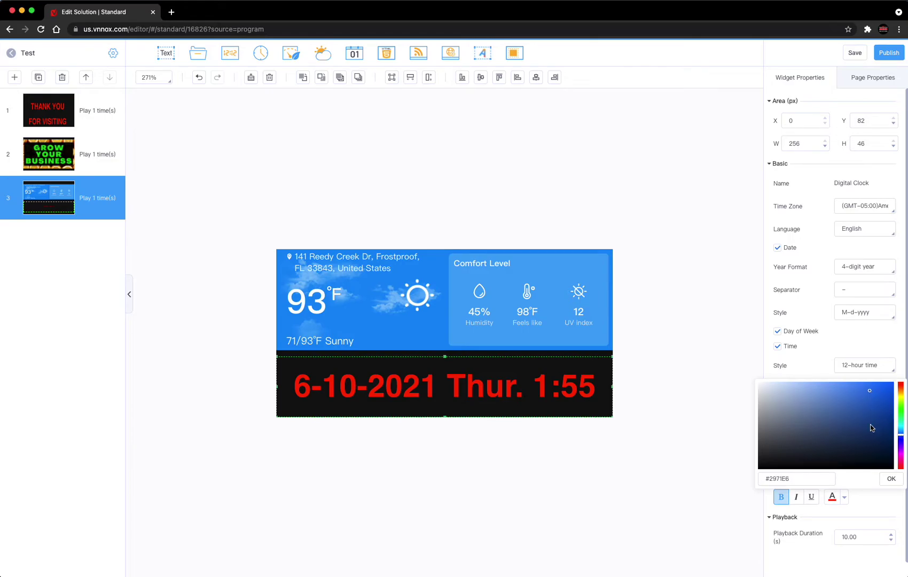
{"action": "left_click", "coordinate": [890, 481]}
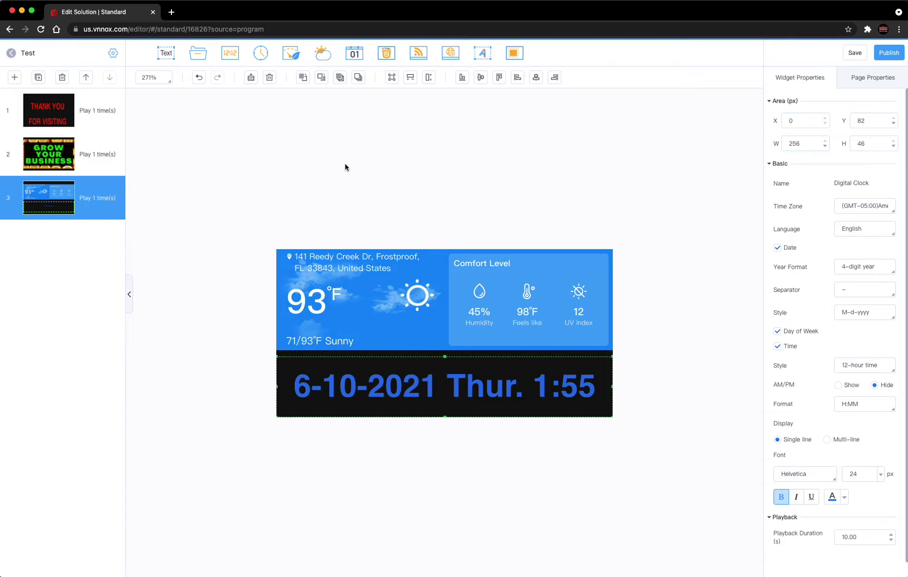
Step: Save the Test solution and publish it to the LED Sign player
{"action": "left_click", "coordinate": [851, 56]}
{"action": "left_click", "coordinate": [885, 55]}
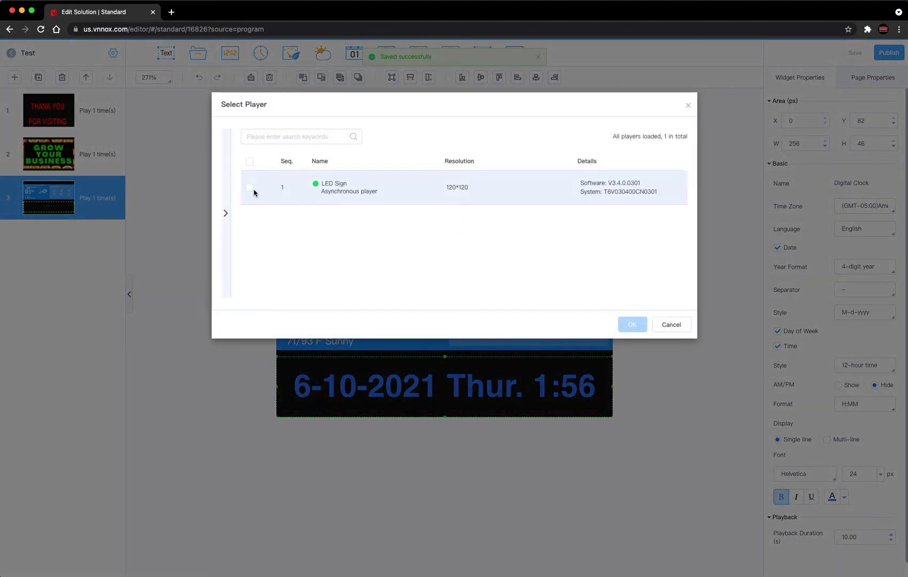
{"action": "left_click", "coordinate": [250, 188]}
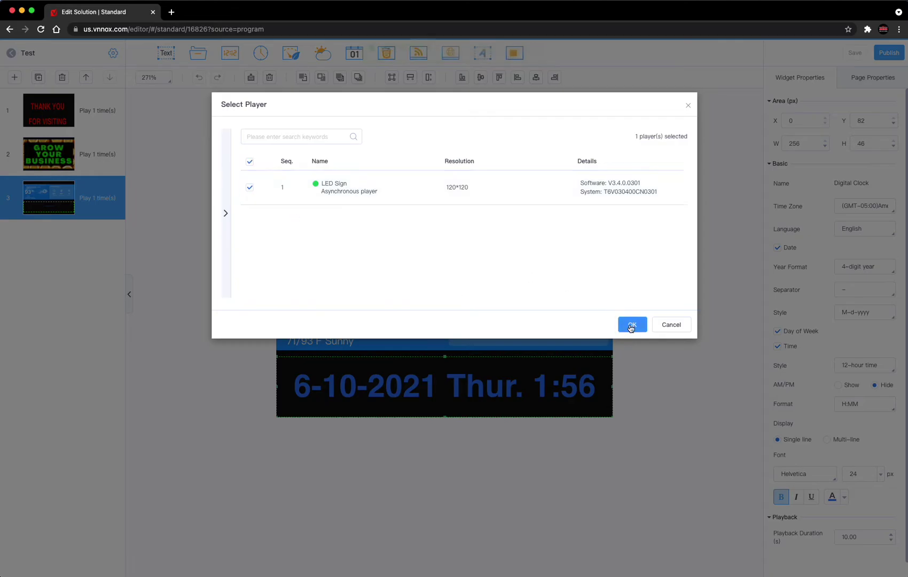
{"action": "left_click", "coordinate": [631, 325]}
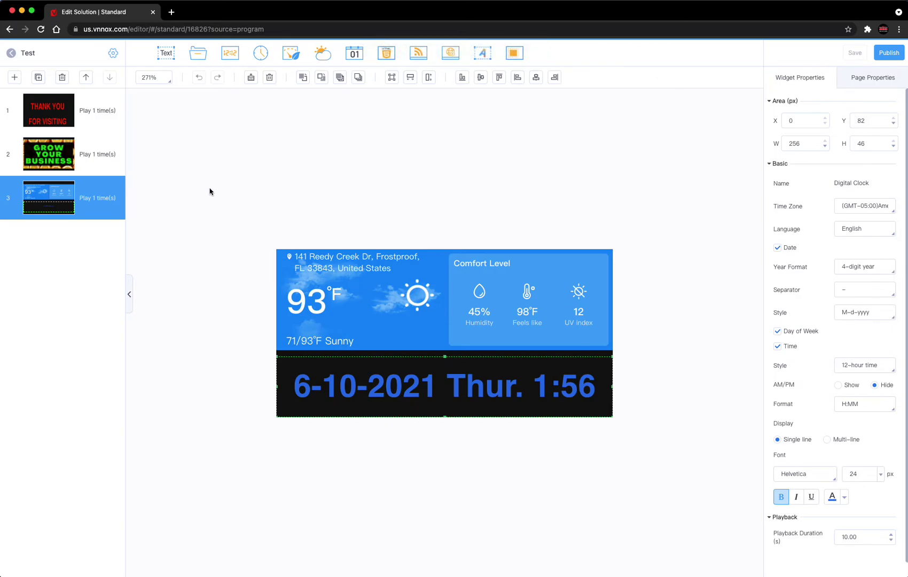
Step: Add page 4 with the LED Signs Make You Look Good.jpeg image, save, and go back to Solutions
{"action": "left_click", "coordinate": [15, 77]}
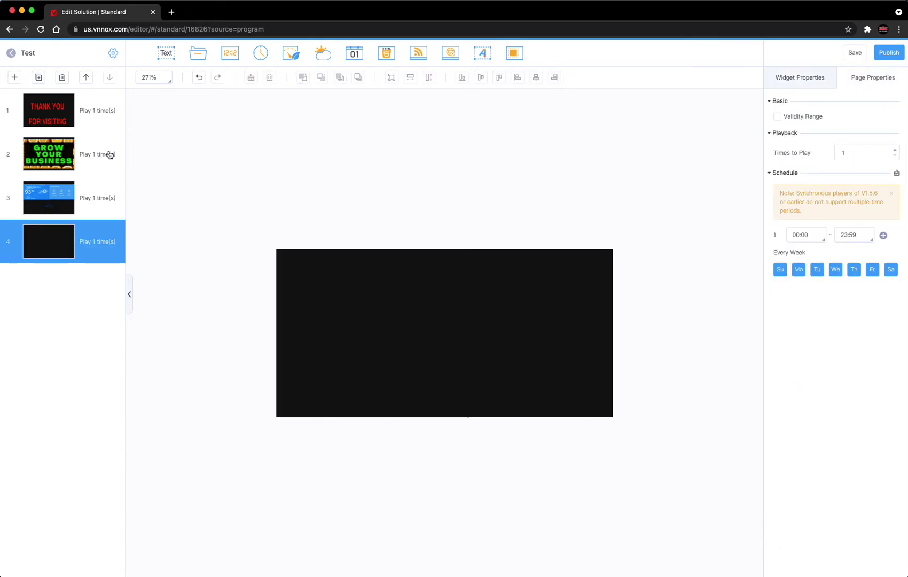
{"action": "left_click", "coordinate": [198, 53]}
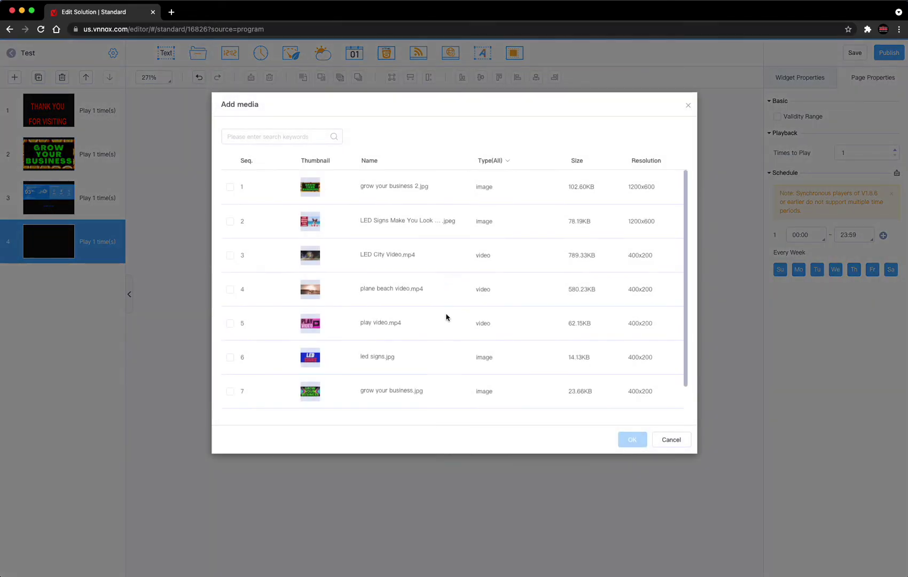
{"action": "left_click", "coordinate": [230, 221]}
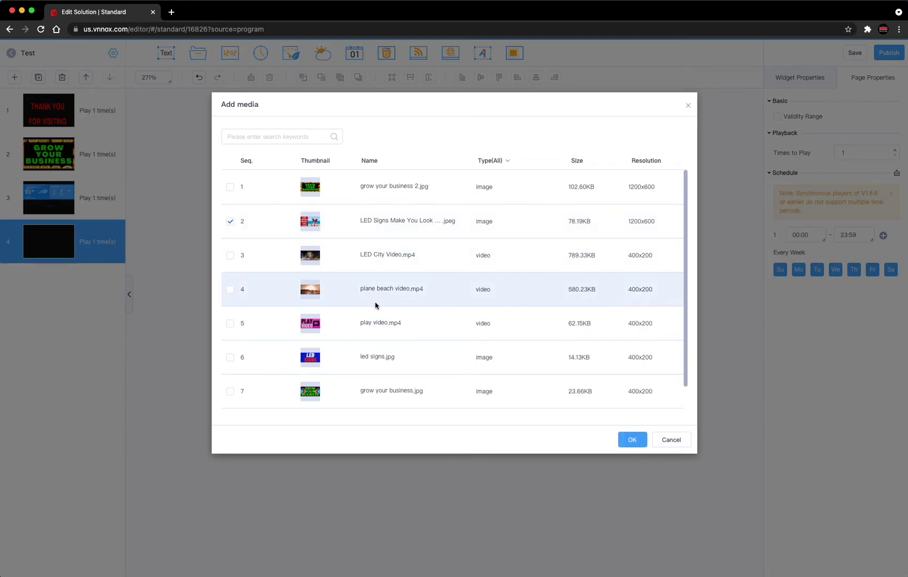
{"action": "left_click", "coordinate": [630, 440]}
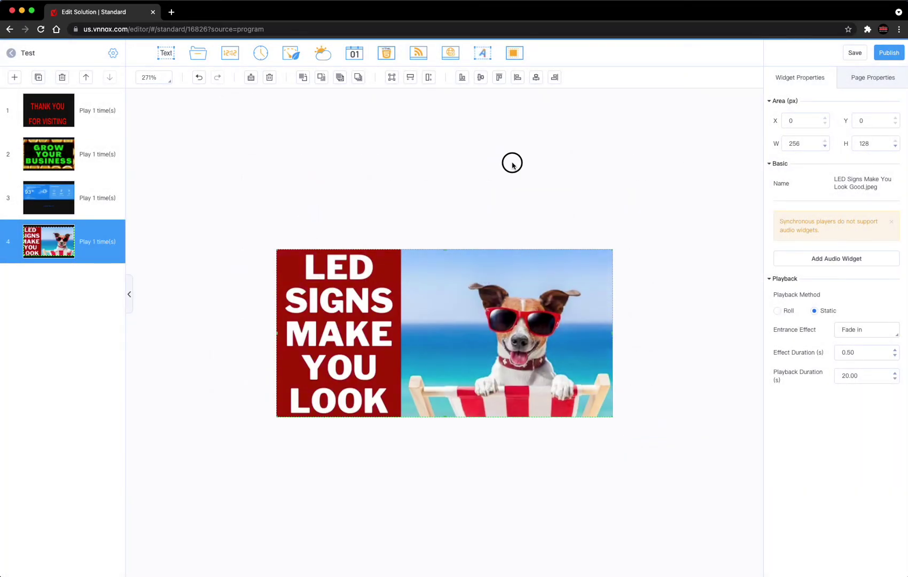
{"action": "left_click", "coordinate": [856, 56]}
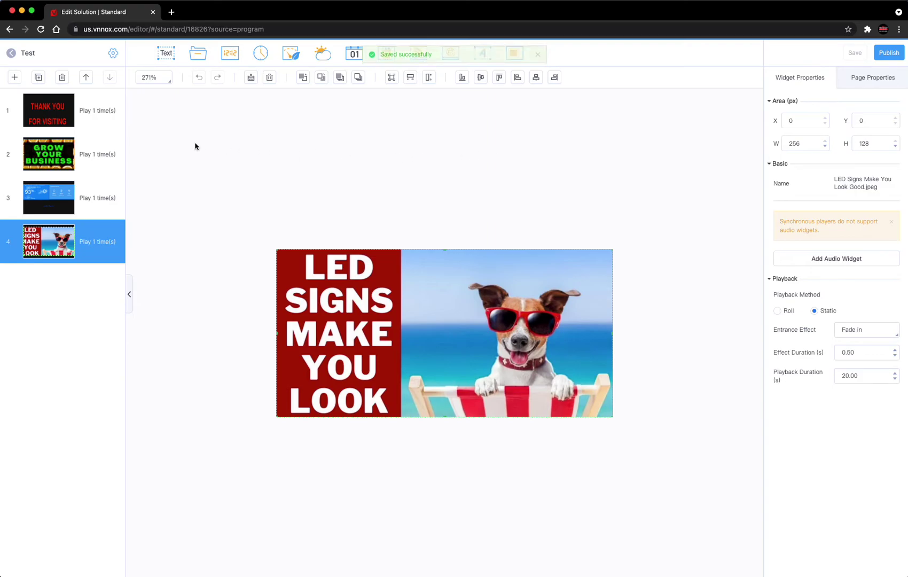
{"action": "left_click", "coordinate": [11, 53]}
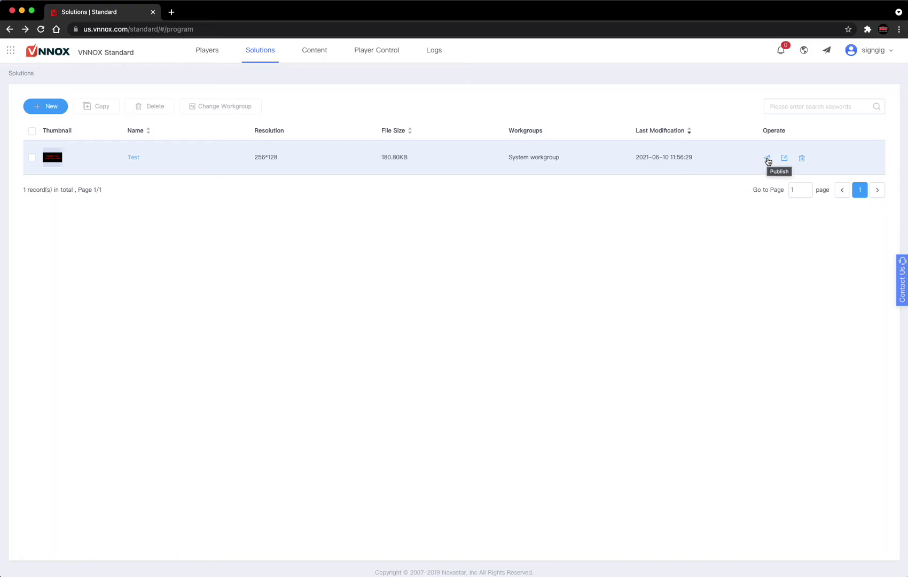
Step: From the Solutions list, publish the Test solution to the LED Sign player
{"action": "left_click", "coordinate": [211, 52]}
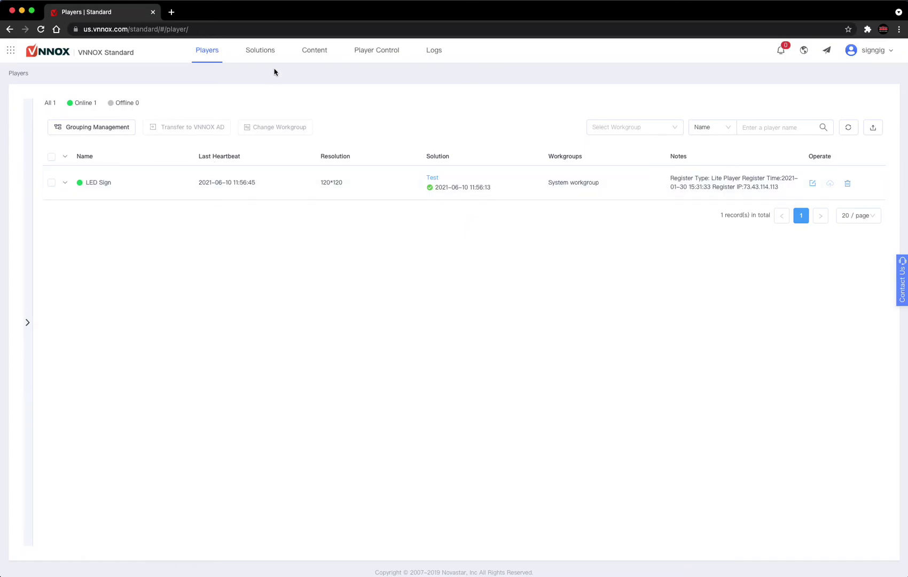
{"action": "left_click", "coordinate": [265, 53]}
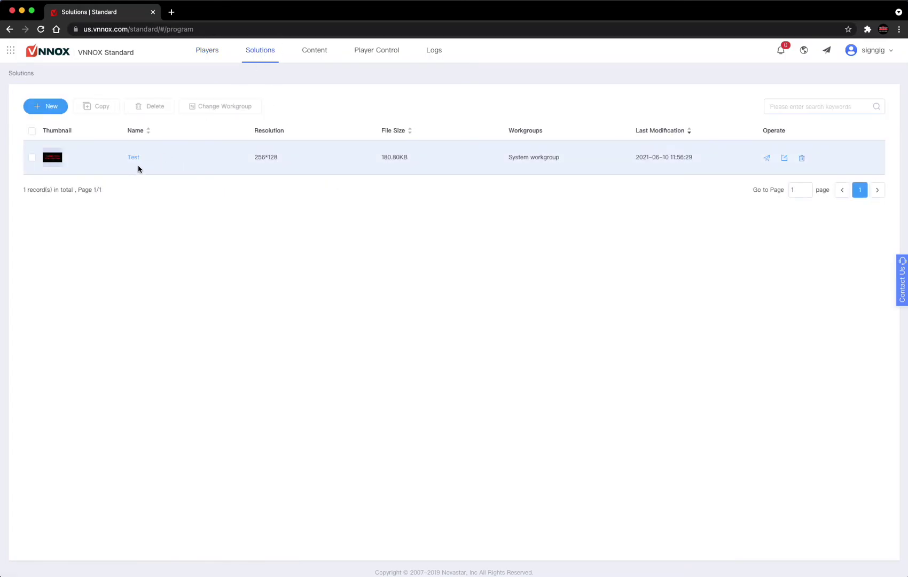
{"action": "left_click", "coordinate": [32, 158]}
{"action": "left_click", "coordinate": [33, 161]}
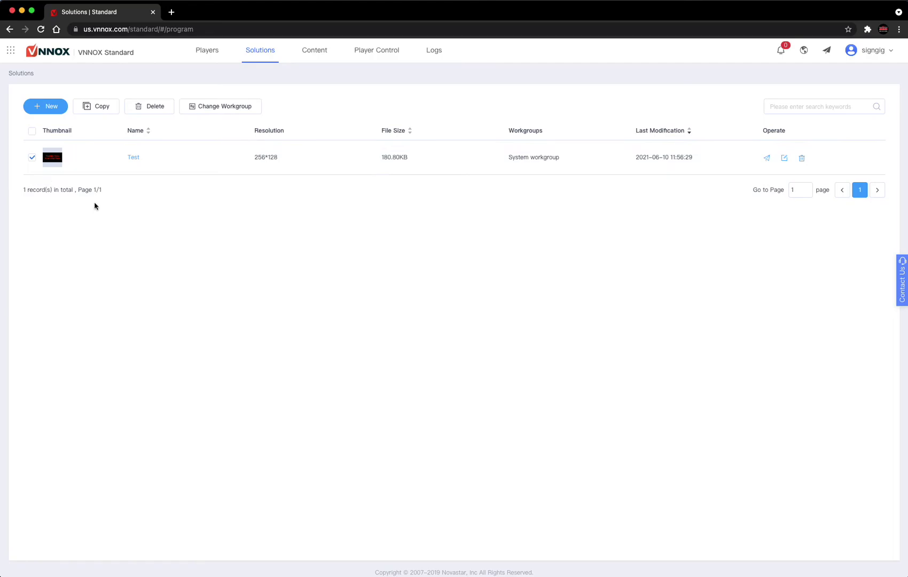
{"action": "left_click", "coordinate": [767, 161]}
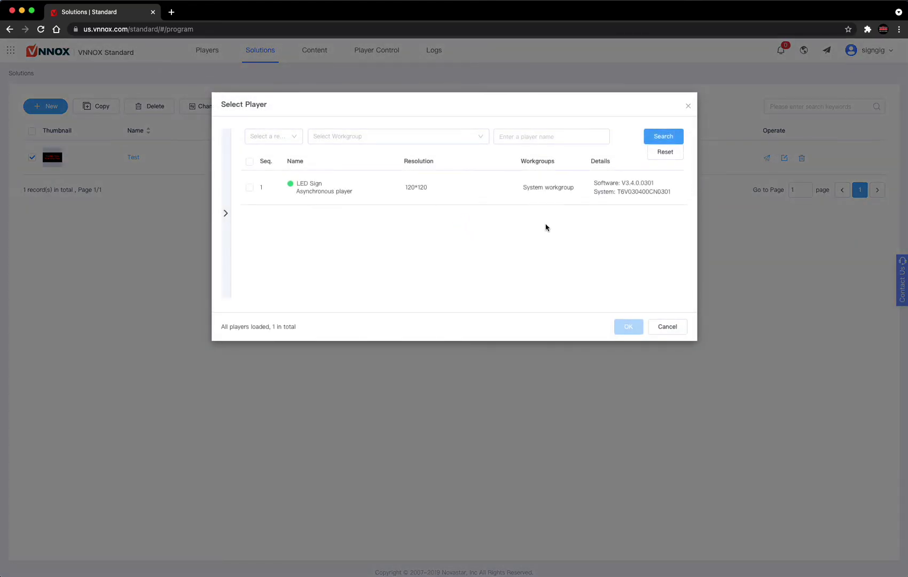
{"action": "left_click", "coordinate": [250, 188]}
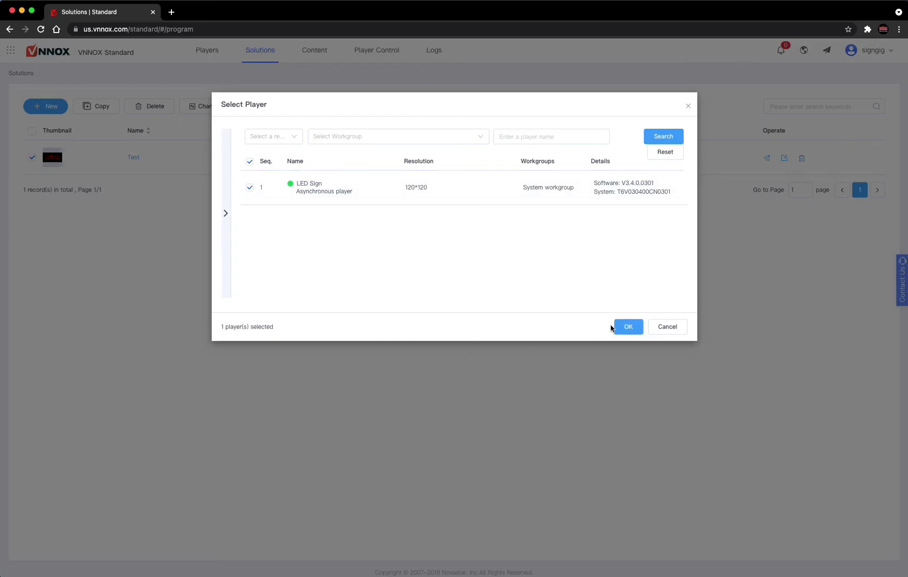
{"action": "left_click", "coordinate": [633, 327]}
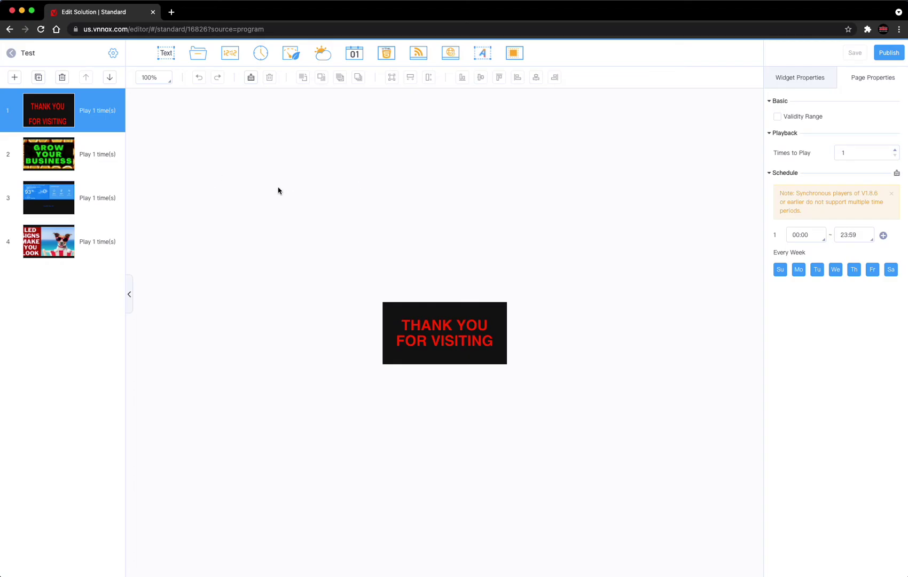
Step: Delete the dog image page 4 and republish the three-page Test solution to LED Sign
{"action": "left_click", "coordinate": [53, 241]}
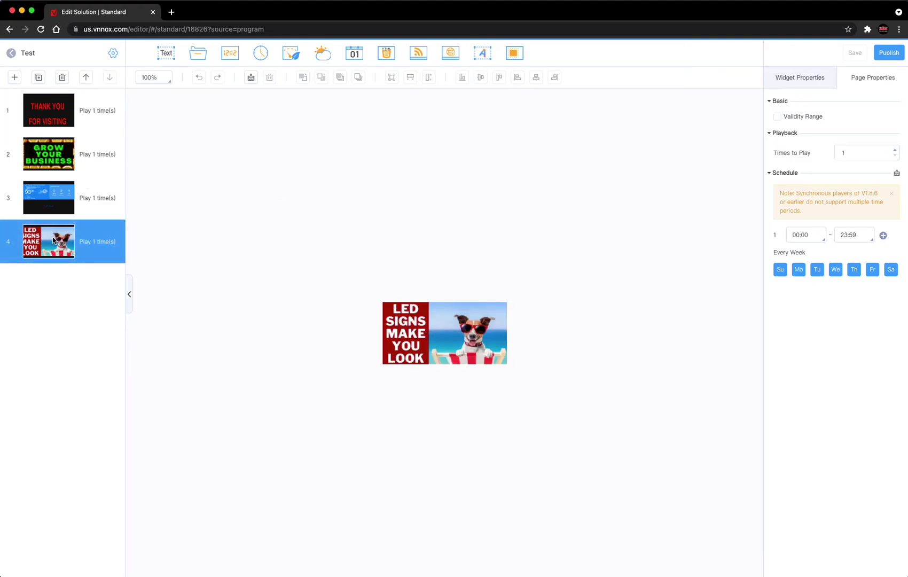
{"action": "left_click", "coordinate": [62, 77]}
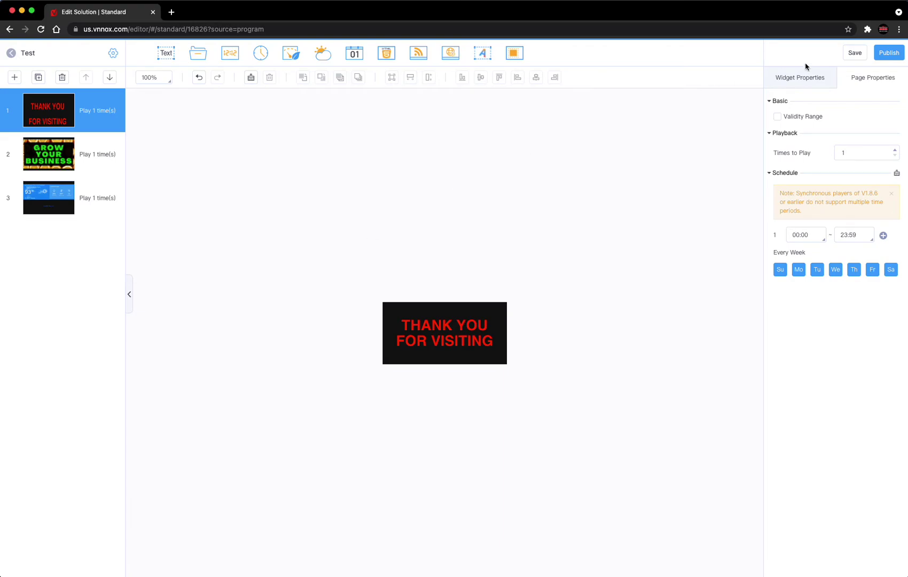
{"action": "left_click", "coordinate": [887, 53]}
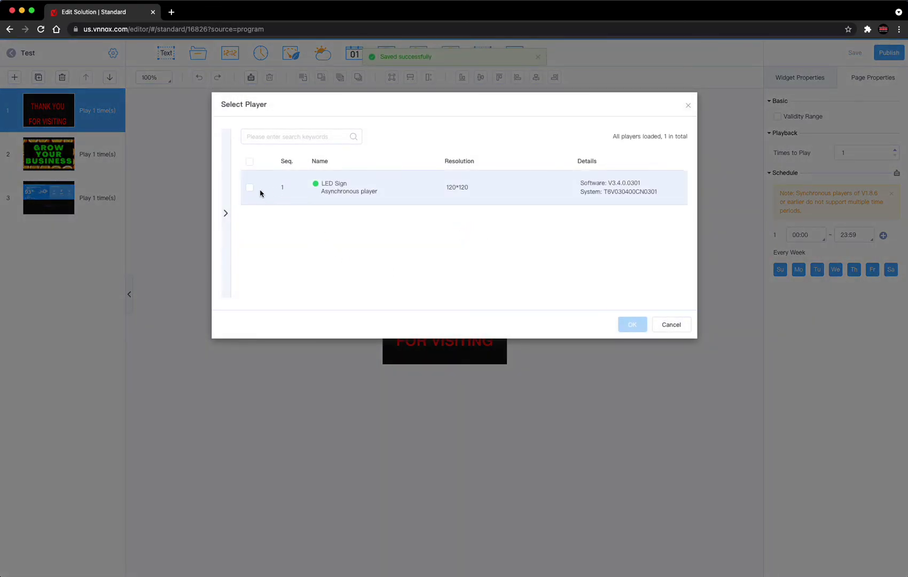
{"action": "left_click", "coordinate": [248, 188]}
{"action": "left_click", "coordinate": [631, 326]}
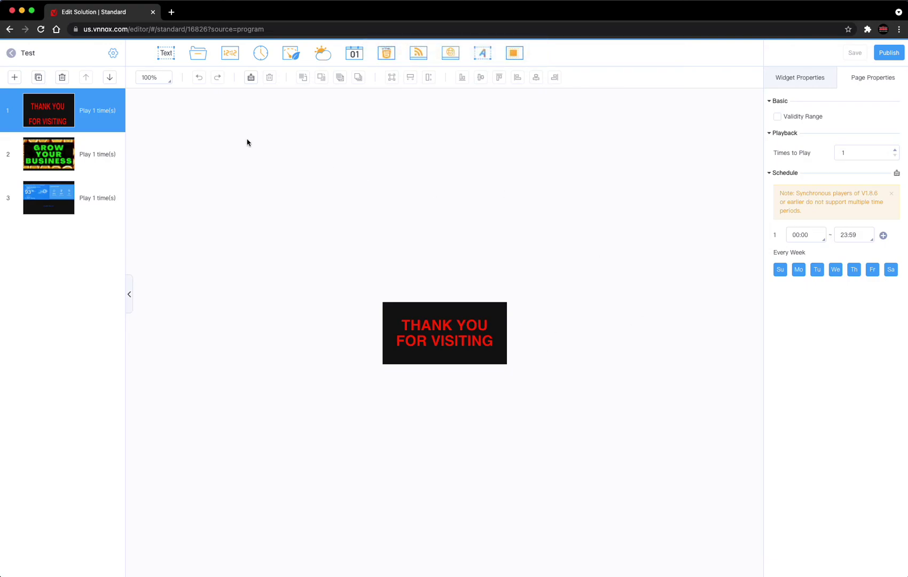
Step: Insert a new page 2 playing play video.mp4 and zoom the canvas in on it
{"action": "left_click", "coordinate": [53, 159]}
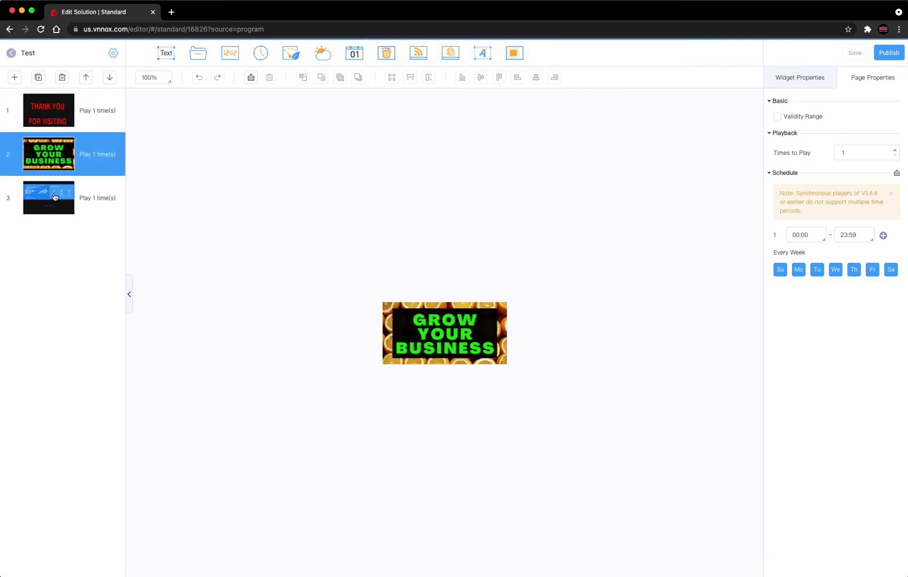
{"action": "left_click", "coordinate": [54, 196]}
{"action": "left_click", "coordinate": [48, 160]}
{"action": "left_click", "coordinate": [53, 110]}
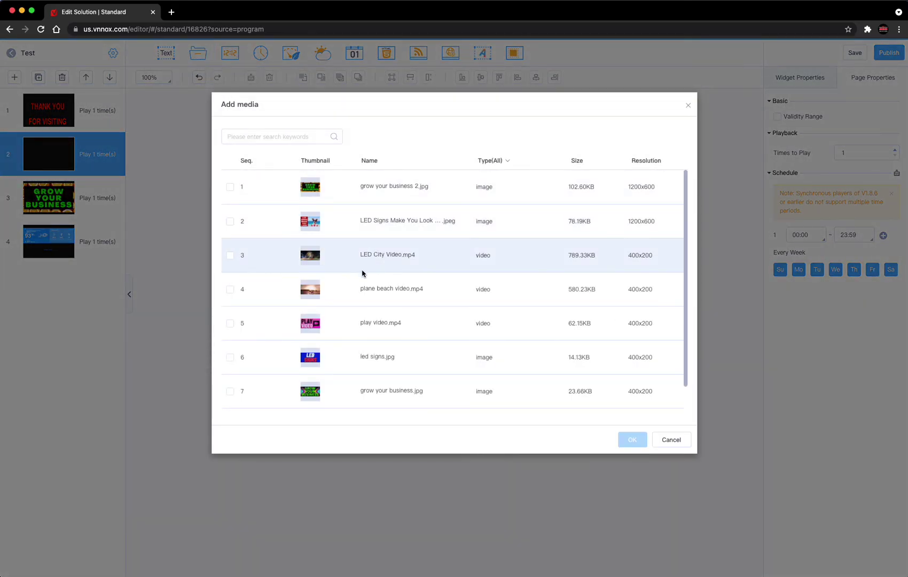
{"action": "left_click", "coordinate": [230, 325]}
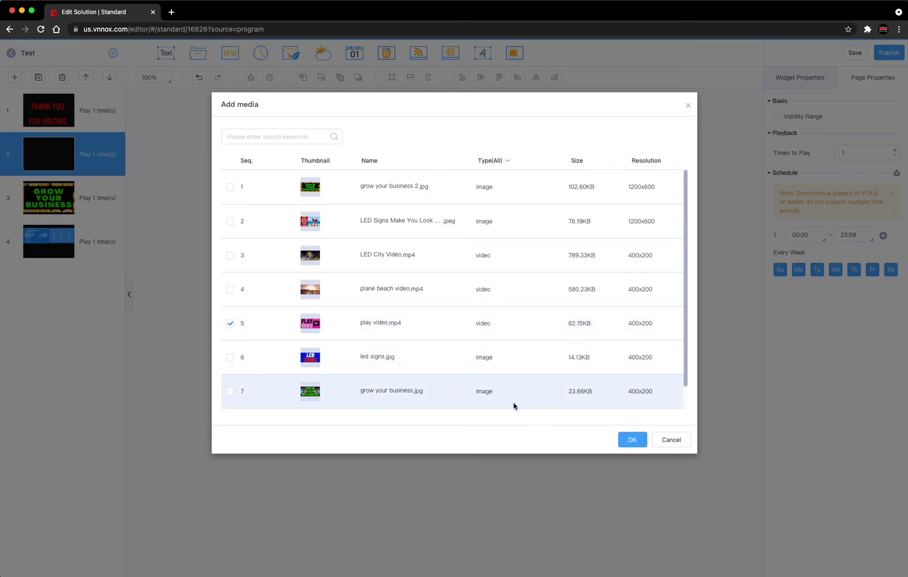
{"action": "left_click", "coordinate": [632, 440]}
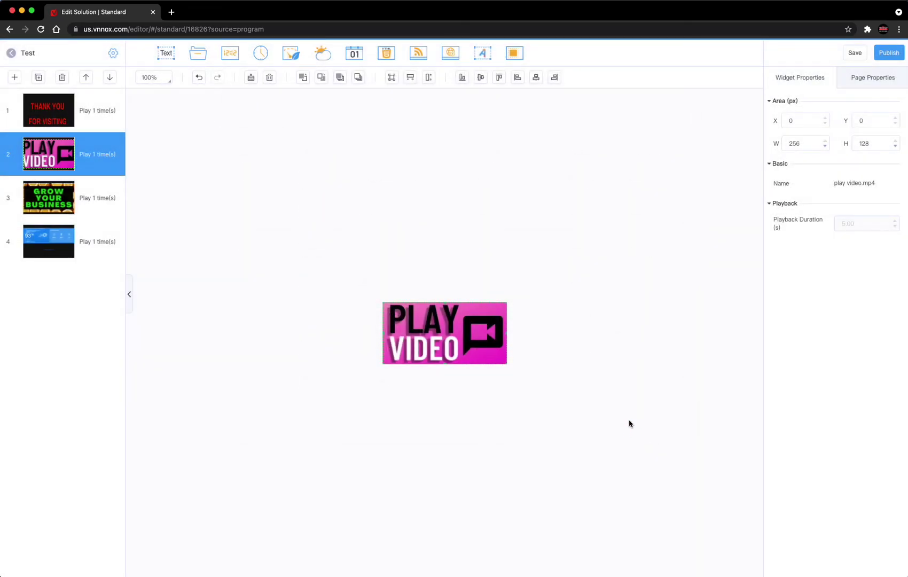
{"action": "left_click", "coordinate": [170, 78]}
{"action": "left_click_drag", "start_coordinate": [156, 94], "coordinate": [182, 98]}
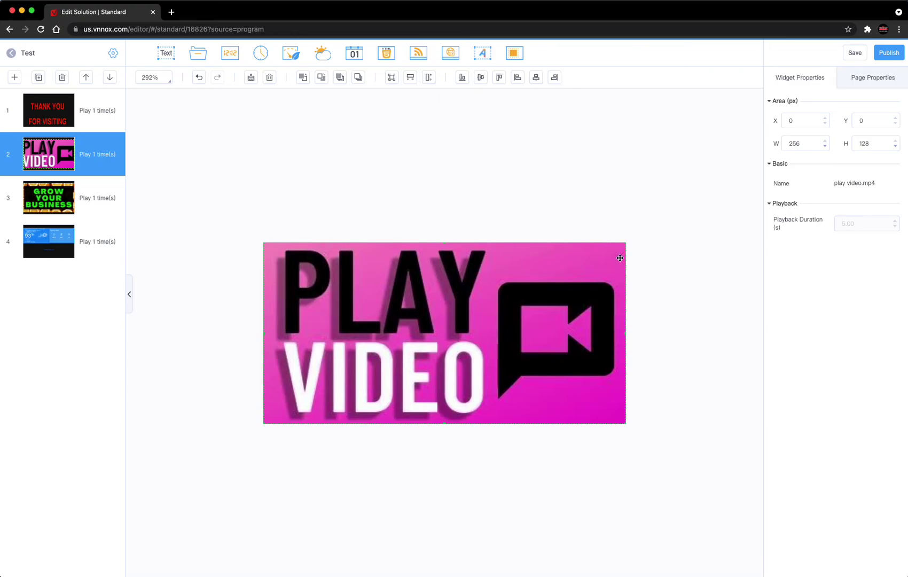
Step: Limit page 2's schedule to Monday through Friday by excluding Sunday and Saturday
{"action": "left_click", "coordinate": [865, 84]}
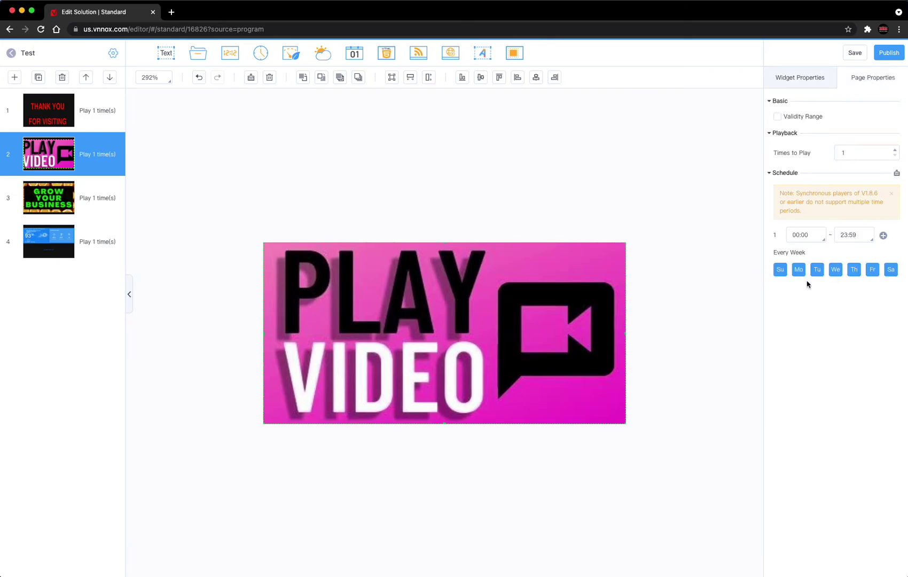
{"action": "left_click", "coordinate": [780, 270]}
{"action": "left_click", "coordinate": [781, 271]}
{"action": "left_click", "coordinate": [891, 269]}
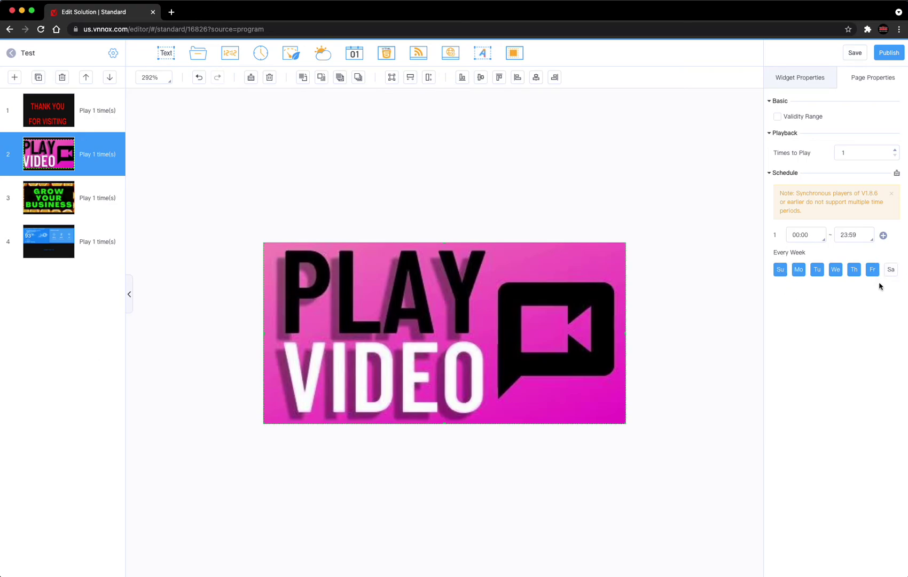
{"action": "left_click", "coordinate": [786, 274]}
Step: Set the schedule start time to 08:00
{"action": "left_click", "coordinate": [808, 237]}
{"action": "left_click", "coordinate": [815, 236]}
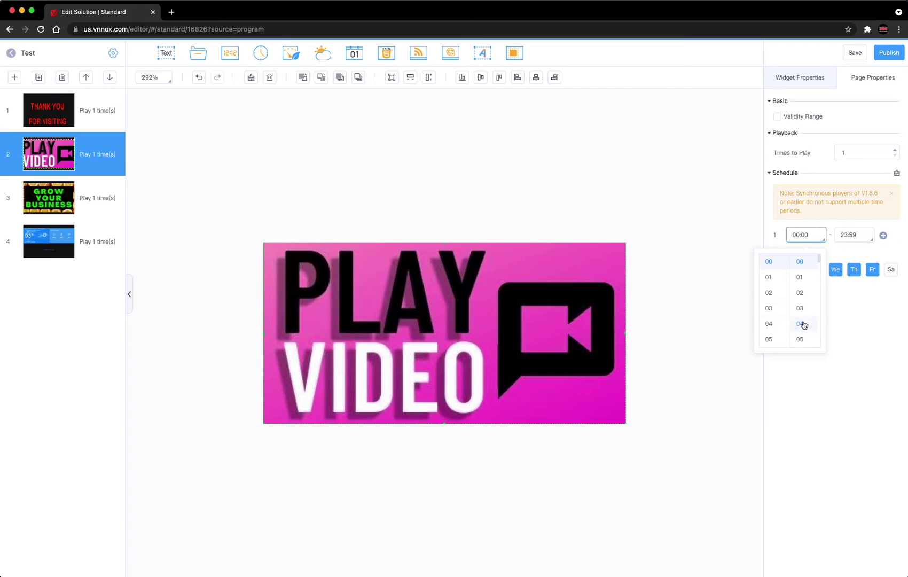
{"action": "scroll", "coordinate": [776, 318], "scroll_direction": "down", "scroll_amount": 3}
{"action": "scroll", "coordinate": [777, 318], "scroll_direction": "up", "scroll_amount": 2}
{"action": "left_click", "coordinate": [768, 293]}
Step: Set the schedule end time to 12:00
{"action": "left_click", "coordinate": [867, 235]}
{"action": "scroll", "coordinate": [820, 269], "scroll_direction": "up", "scroll_amount": 3}
{"action": "scroll", "coordinate": [822, 271], "scroll_direction": "up", "scroll_amount": 1}
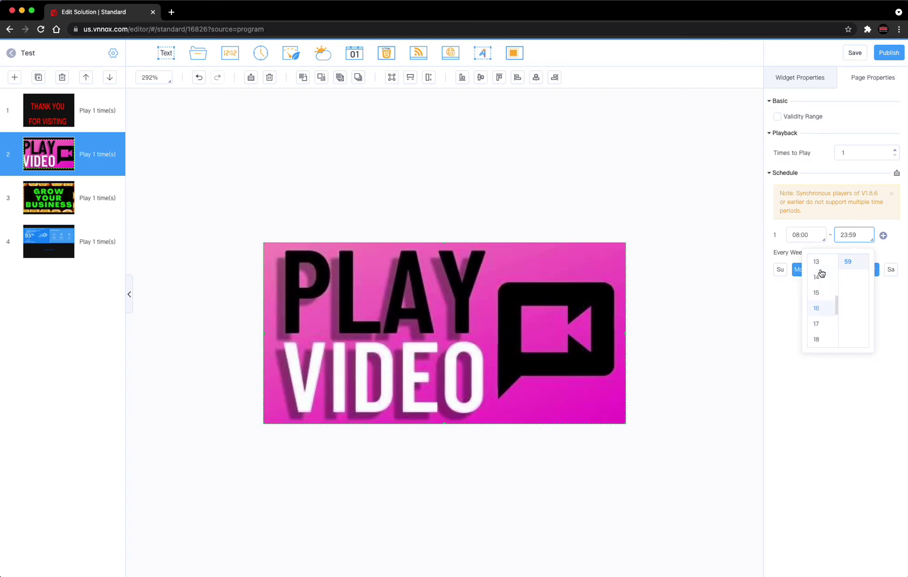
{"action": "scroll", "coordinate": [821, 274], "scroll_direction": "up", "scroll_amount": 5}
{"action": "left_click", "coordinate": [818, 302]}
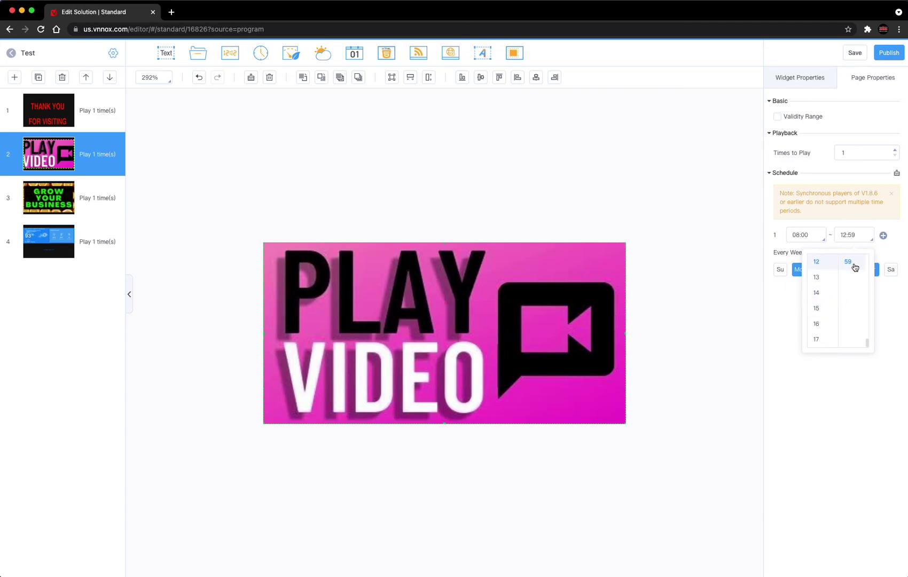
{"action": "scroll", "coordinate": [854, 267], "scroll_direction": "up", "scroll_amount": 3}
{"action": "scroll", "coordinate": [855, 268], "scroll_direction": "up", "scroll_amount": 15}
{"action": "scroll", "coordinate": [854, 269], "scroll_direction": "up", "scroll_amount": 3}
{"action": "left_click", "coordinate": [852, 265]}
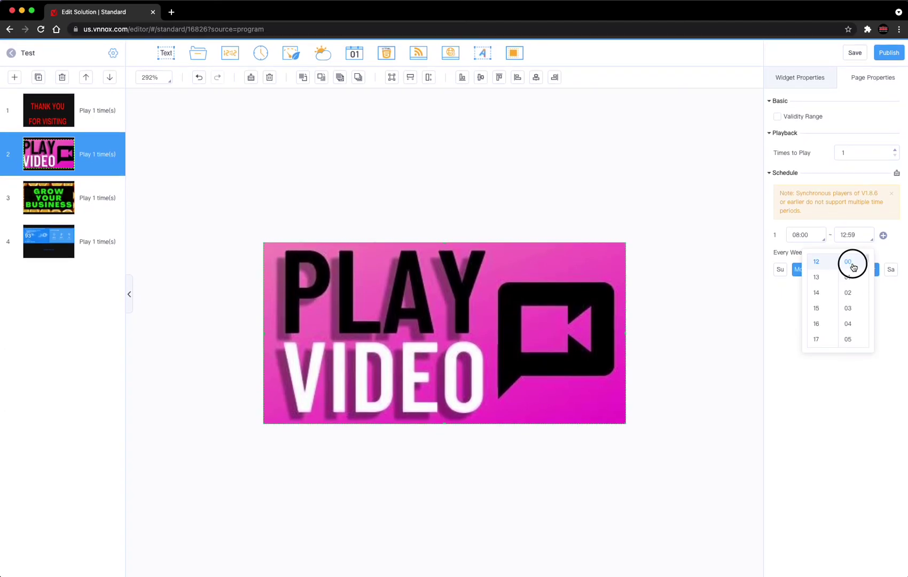
{"action": "left_click", "coordinate": [823, 414]}
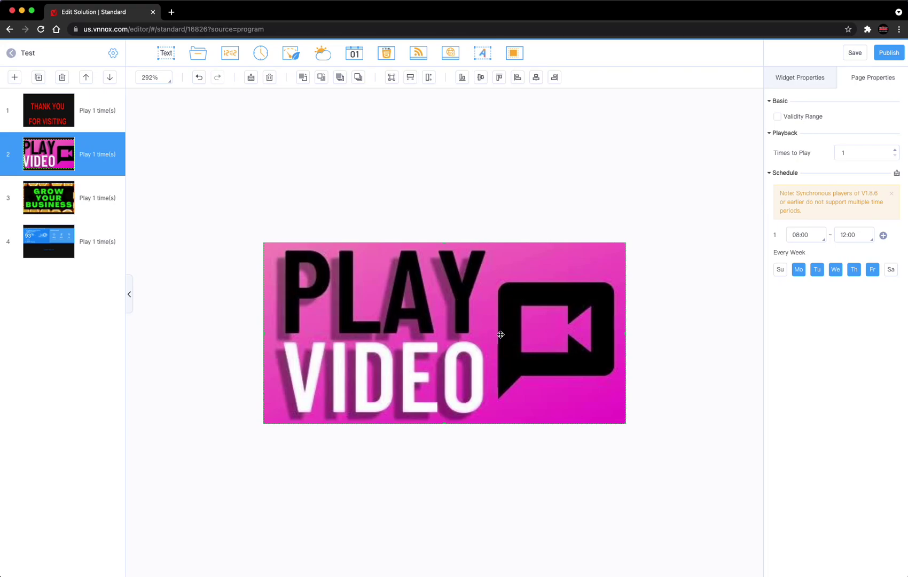
Step: Keep the Grow Your Business page scheduled Sunday through Saturday and save the solution
{"action": "left_click", "coordinate": [48, 194]}
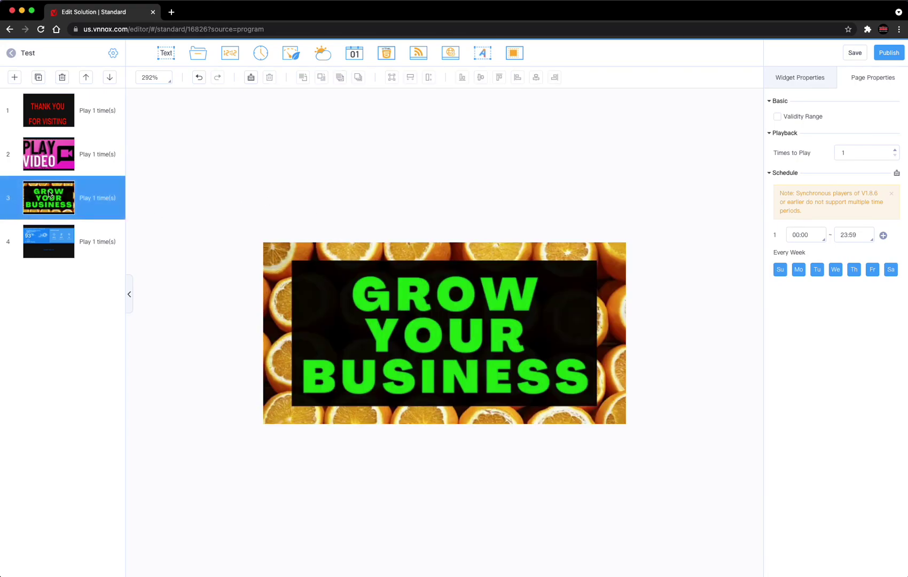
{"action": "left_click", "coordinate": [780, 273]}
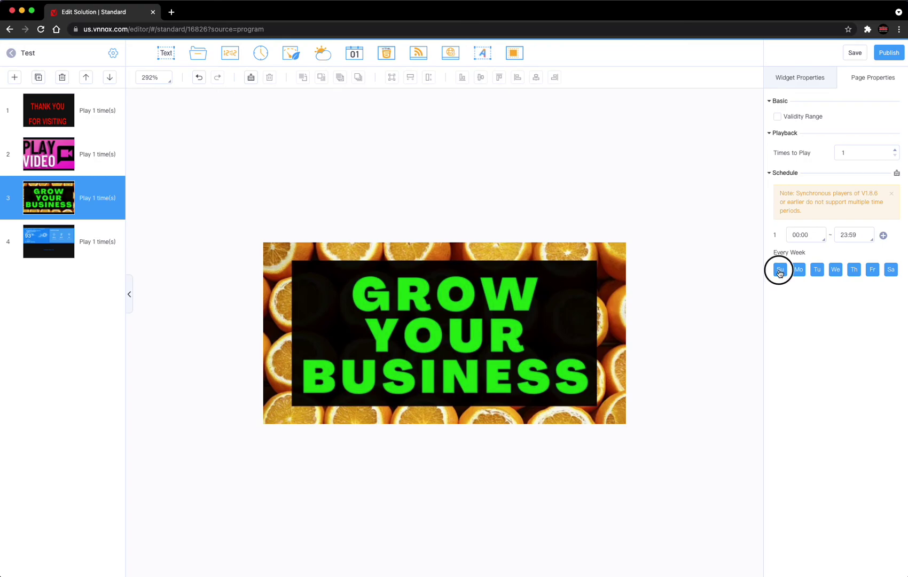
{"action": "left_click", "coordinate": [891, 270]}
{"action": "left_click", "coordinate": [781, 273]}
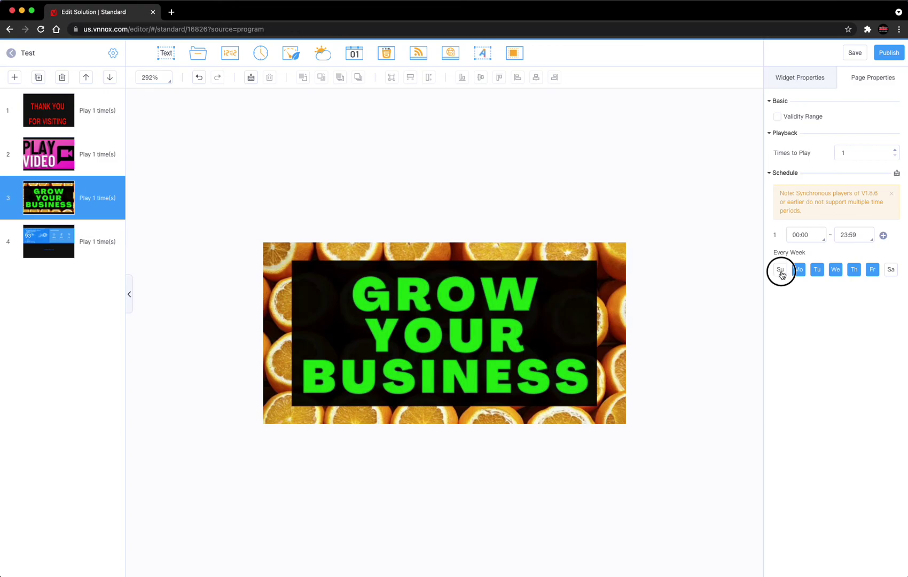
{"action": "left_click", "coordinate": [890, 274]}
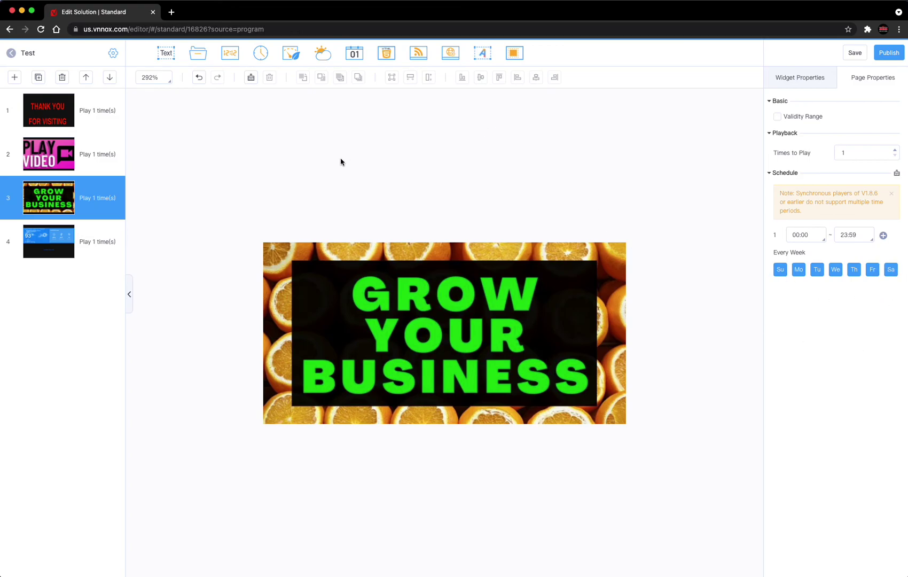
{"action": "left_click", "coordinate": [847, 54]}
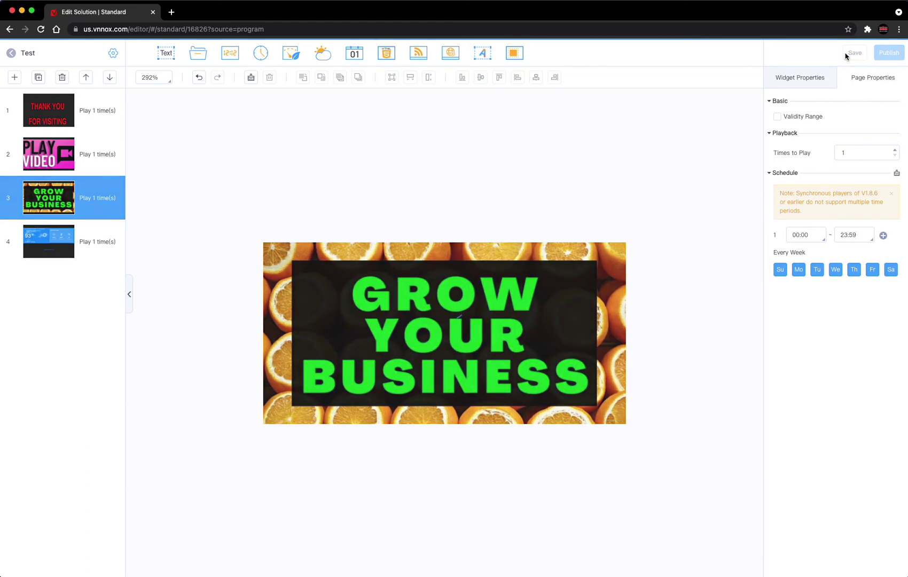
Step: Return to the Solutions list, where Test is now 164.75KB, and start a new solution
{"action": "left_click", "coordinate": [11, 54]}
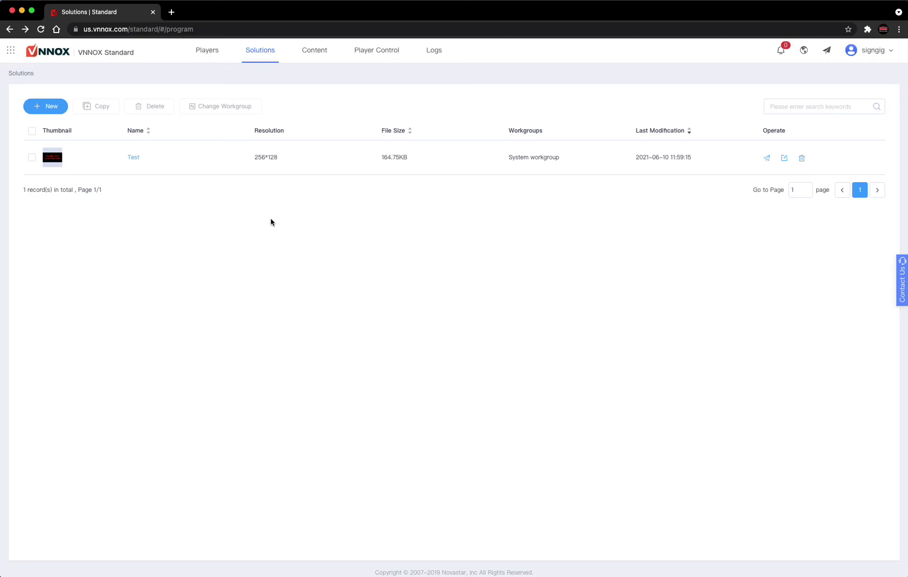
{"action": "left_click", "coordinate": [46, 108]}
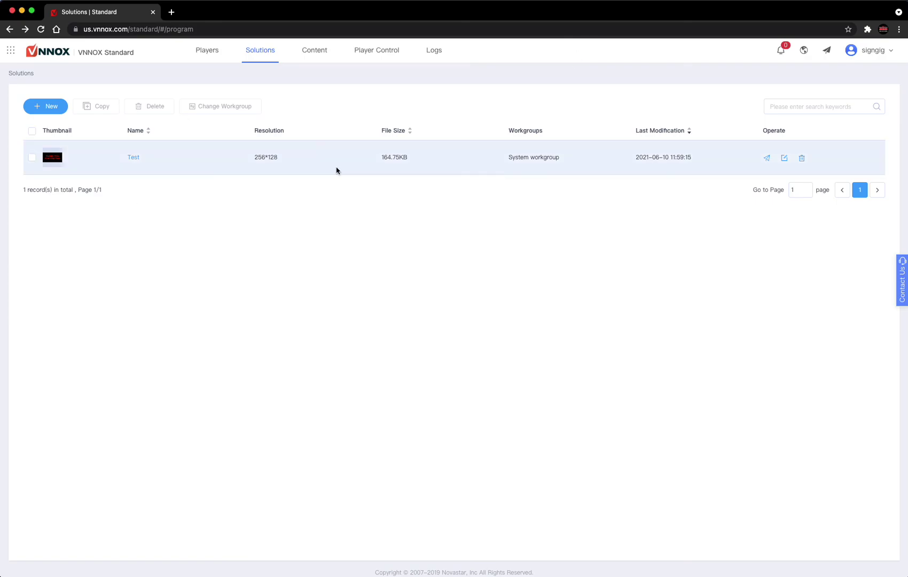
Step: Switch to the Players page to check the LED Sign player
{"action": "left_click", "coordinate": [203, 52]}
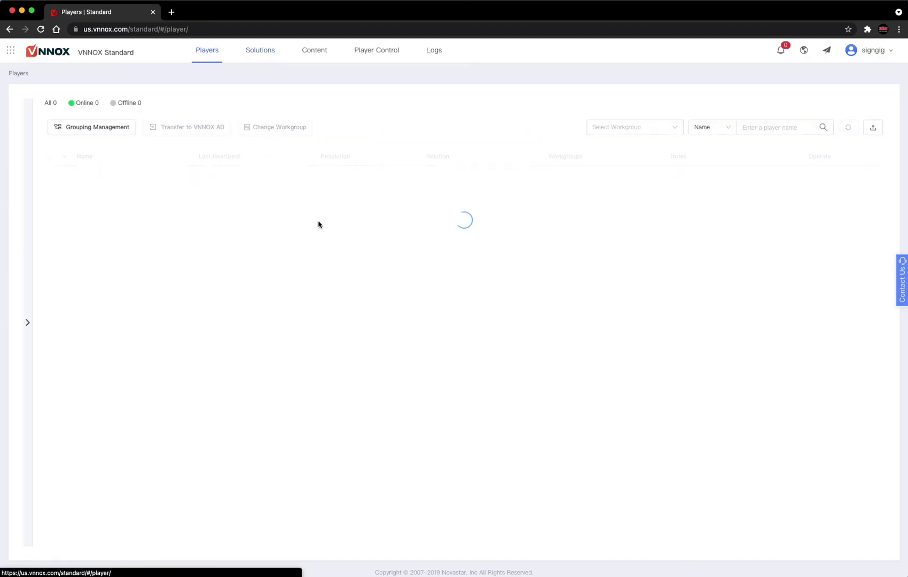